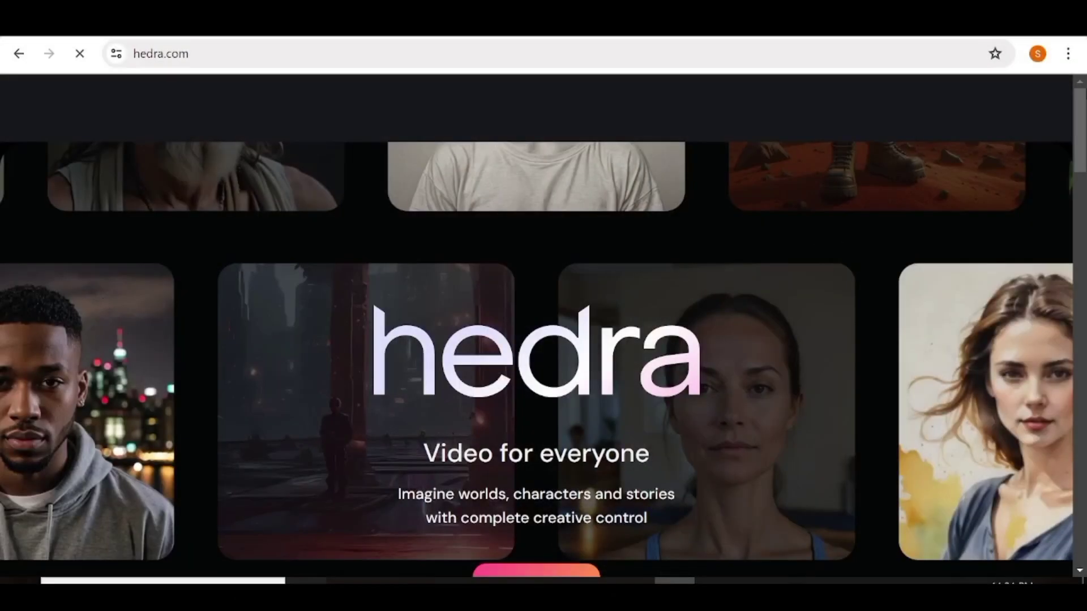
# Go from the Hedra home page to the character video tool via Try beta.
pyautogui.moveTo(1078, 123); pyautogui.dragTo(1082, 201)
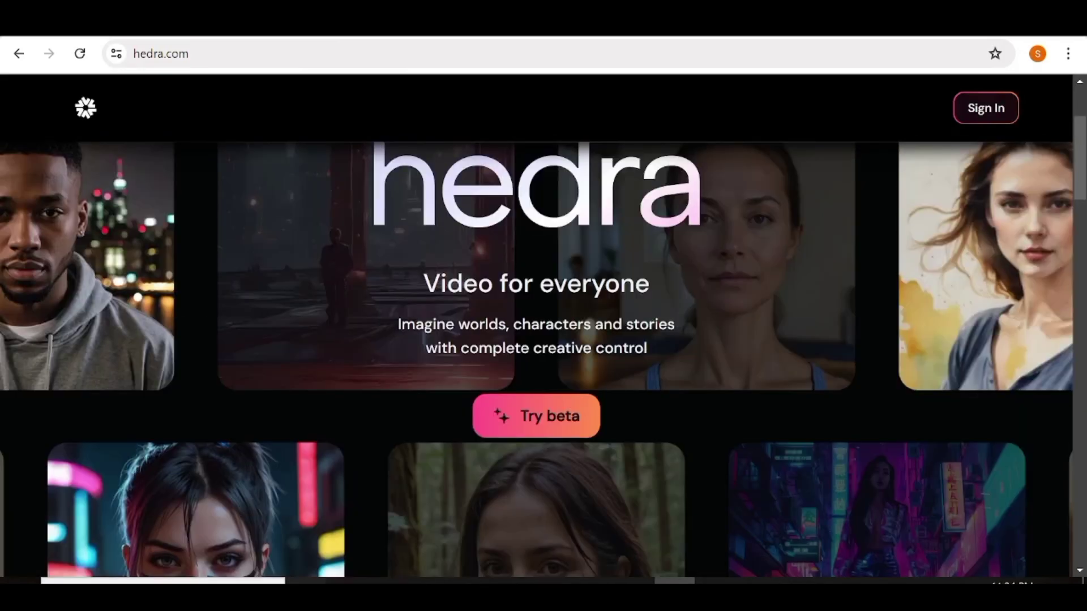
pyautogui.click(545, 429)
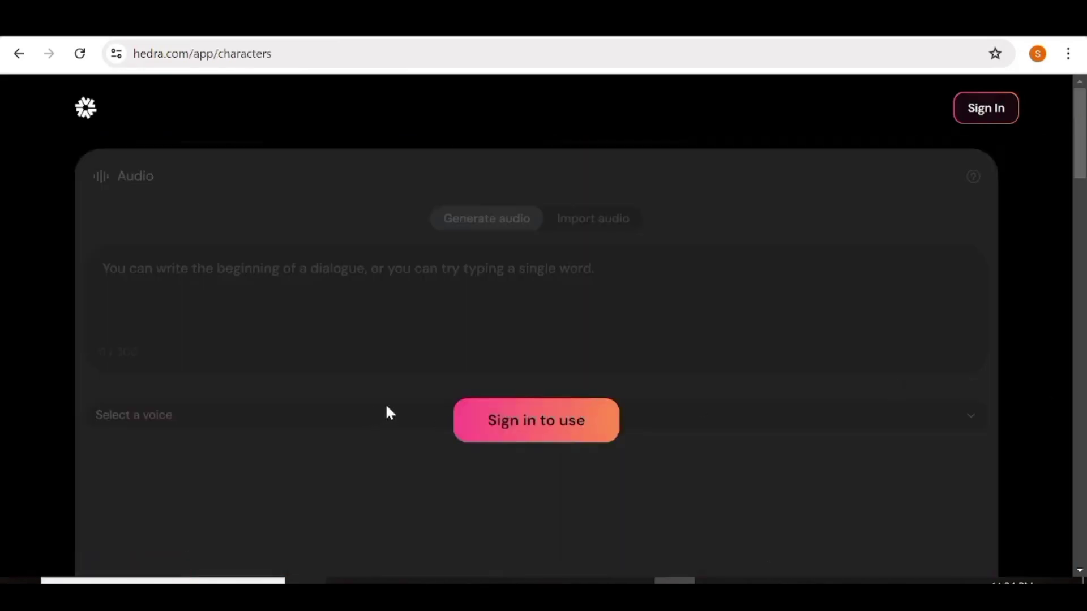
# Register a Hedra account with Google login, accepting the terms and residency certification.
pyautogui.click(559, 434)
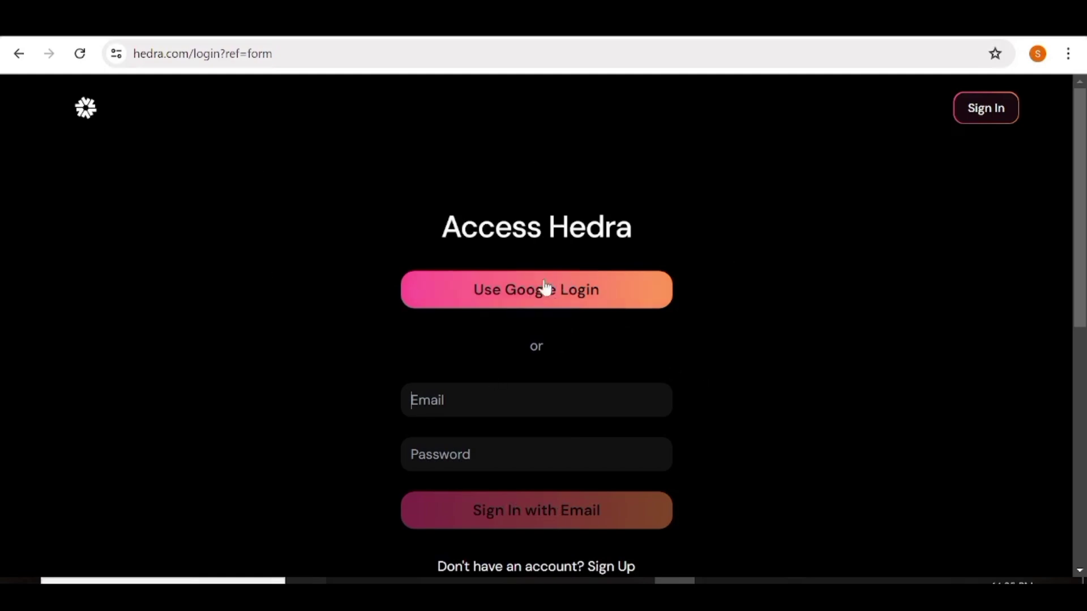
pyautogui.click(526, 300)
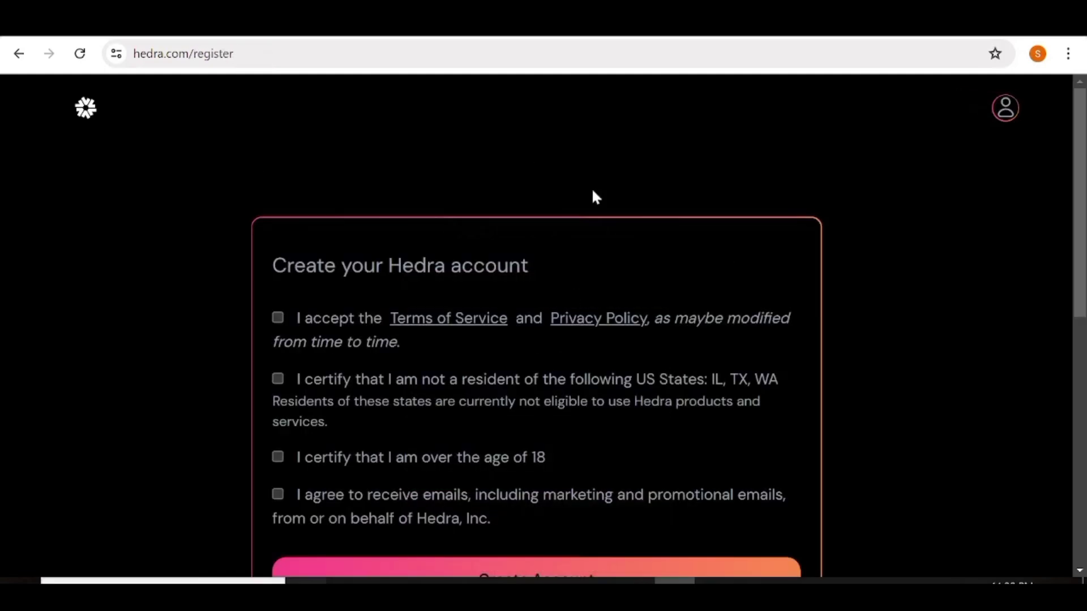
pyautogui.scroll(-2, 500, 239)
pyautogui.click(278, 233)
pyautogui.click(278, 293)
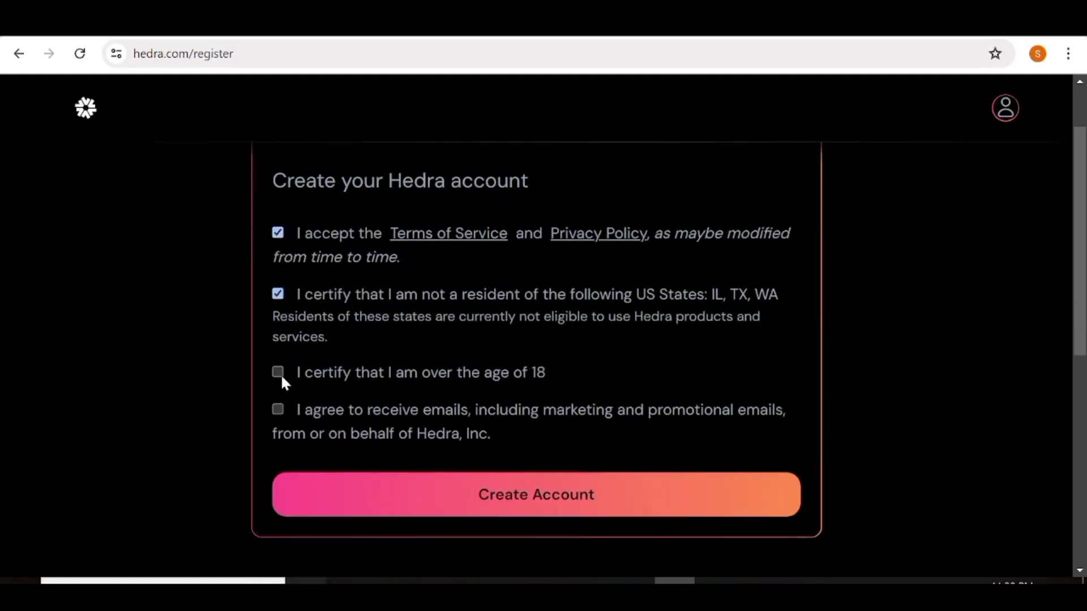
pyautogui.click(604, 493)
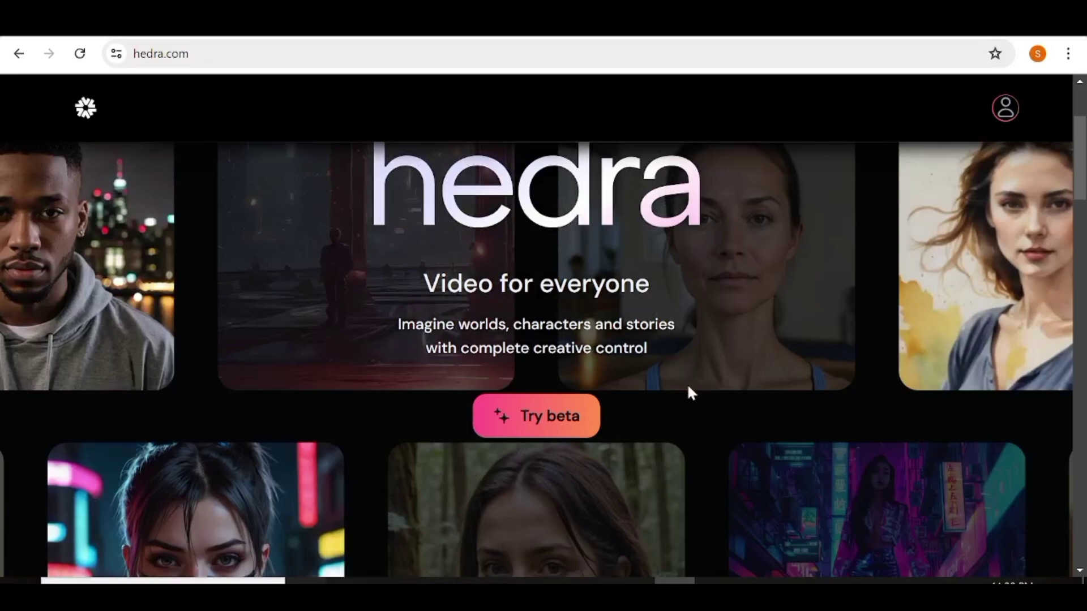
# Open the signed-in characters workspace and look over its Character, Video and Community Spotlight sections.
pyautogui.click(573, 428)
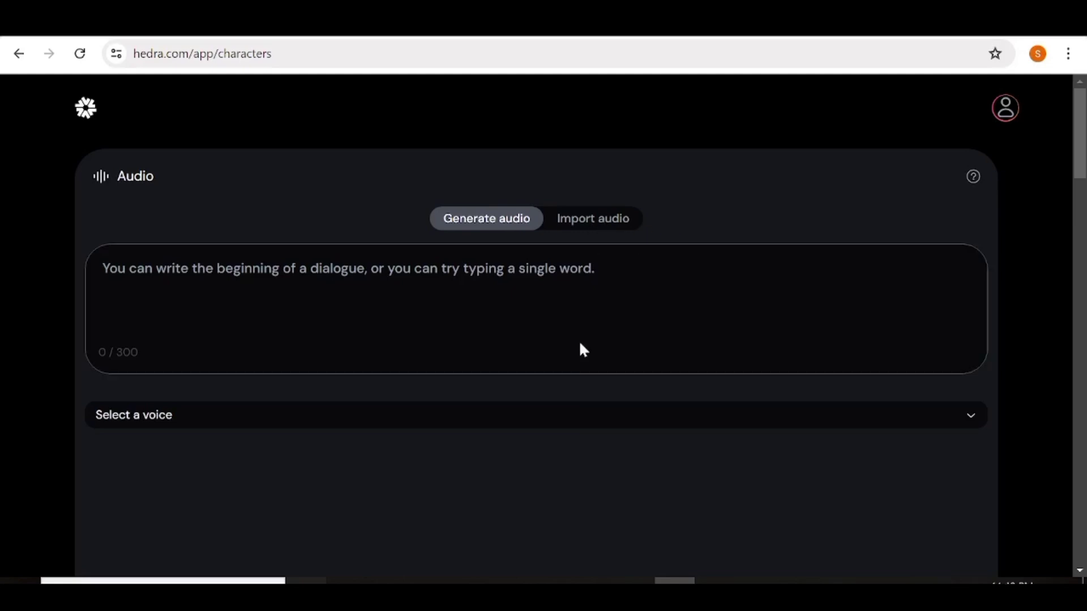
pyautogui.scroll(-10, 579, 347)
pyautogui.scroll(-3, 580, 343)
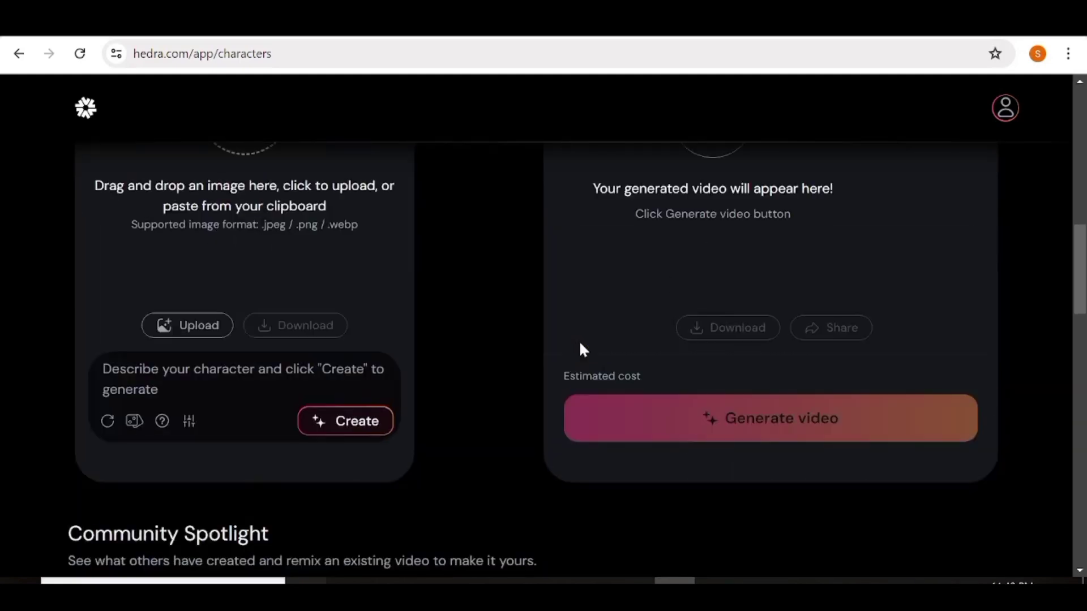
pyautogui.scroll(2, 578, 340)
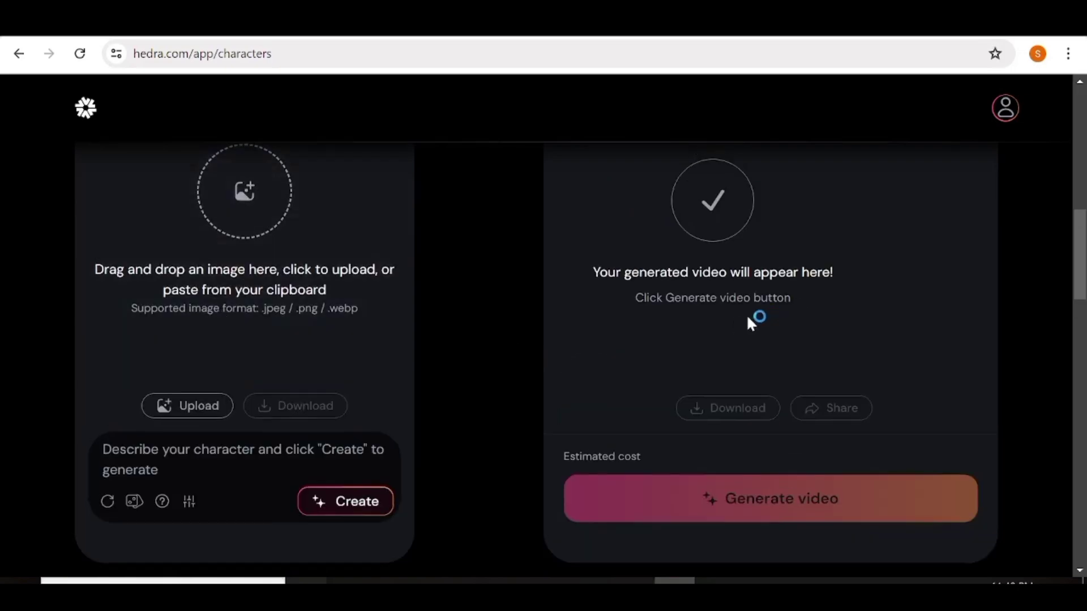
pyautogui.scroll(-9, 572, 396)
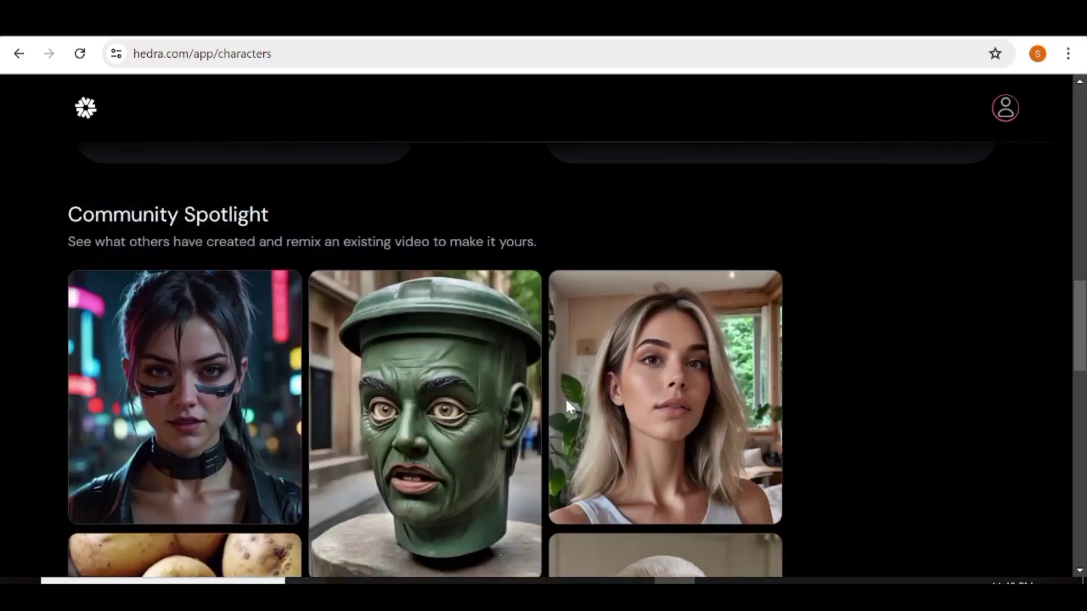
pyautogui.scroll(10, 566, 400)
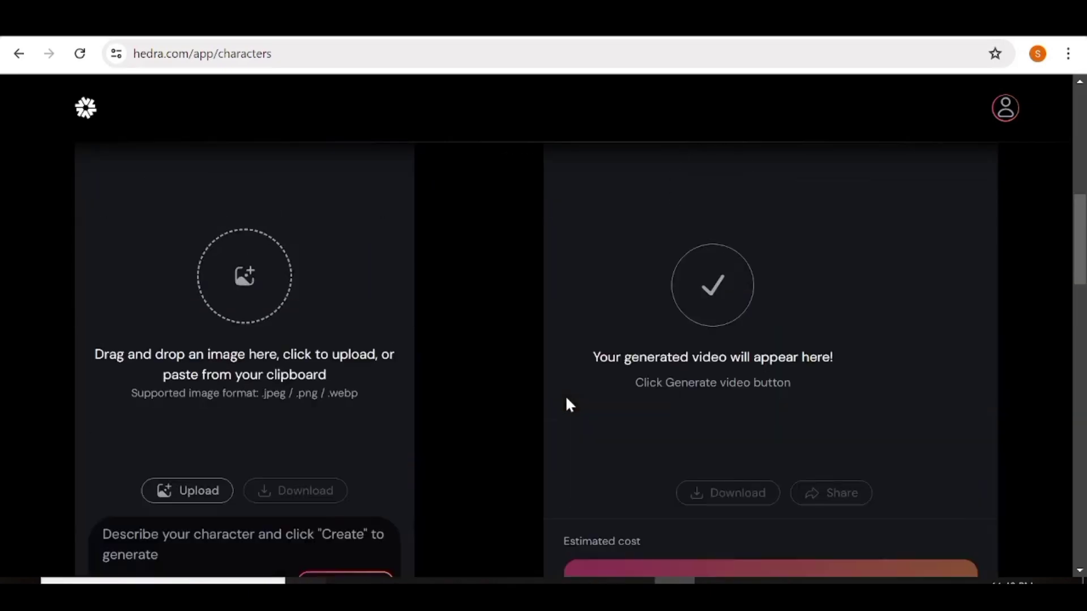
pyautogui.scroll(8, 568, 403)
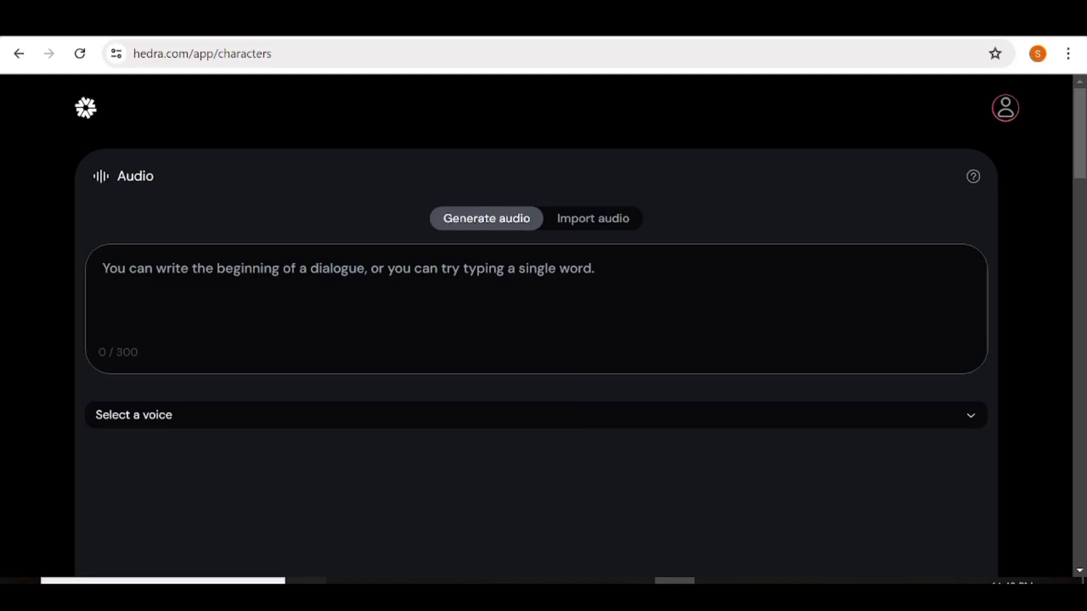
# Browse the generated voice list and close it without choosing a voice.
pyautogui.click(945, 418)
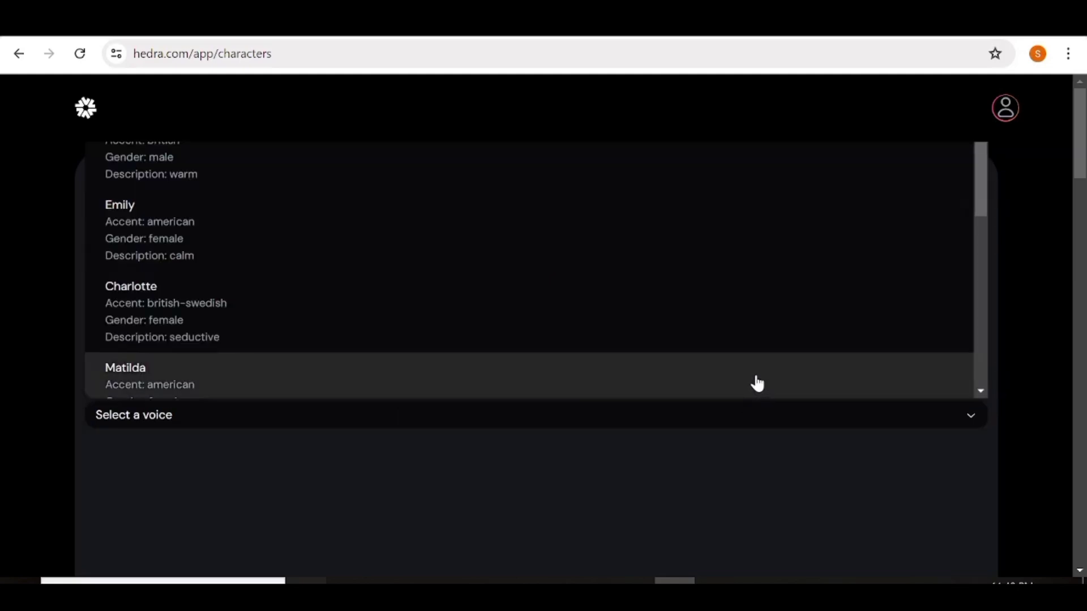
pyautogui.scroll(-8, 753, 342)
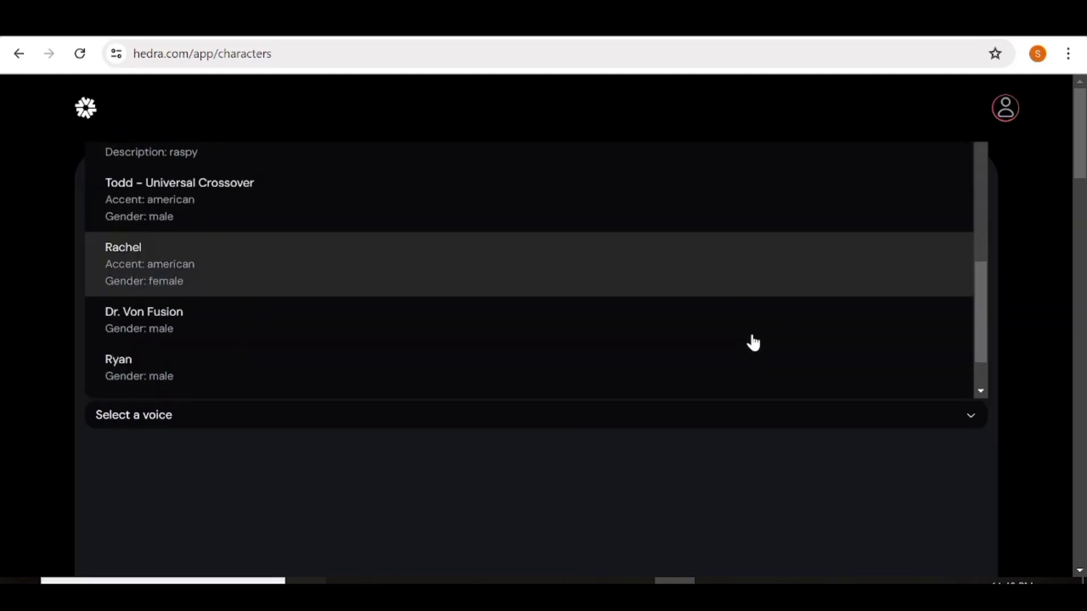
pyautogui.scroll(-1, 752, 342)
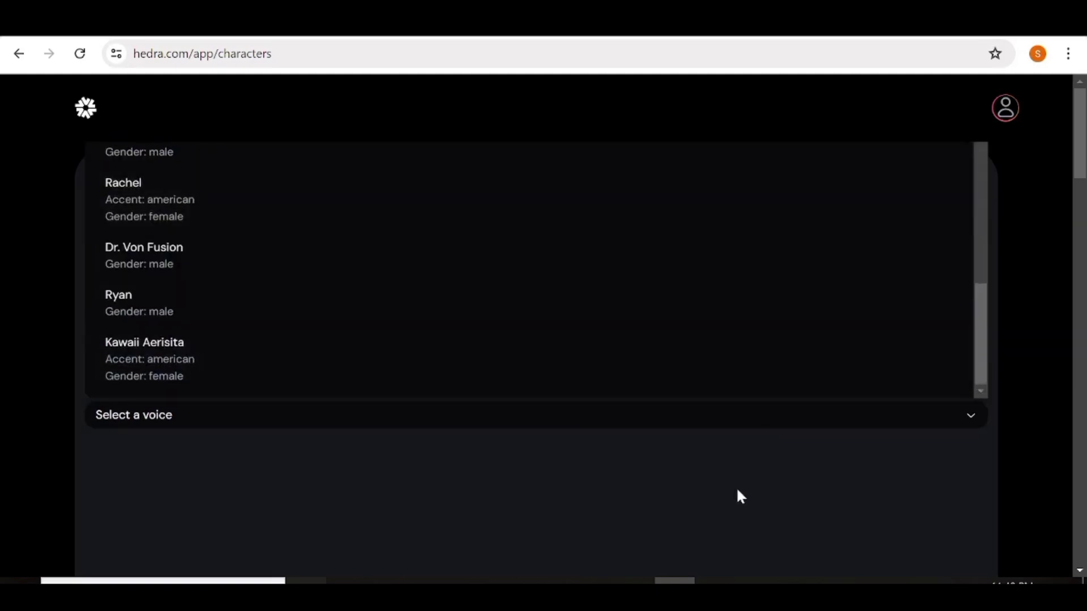
pyautogui.click(970, 419)
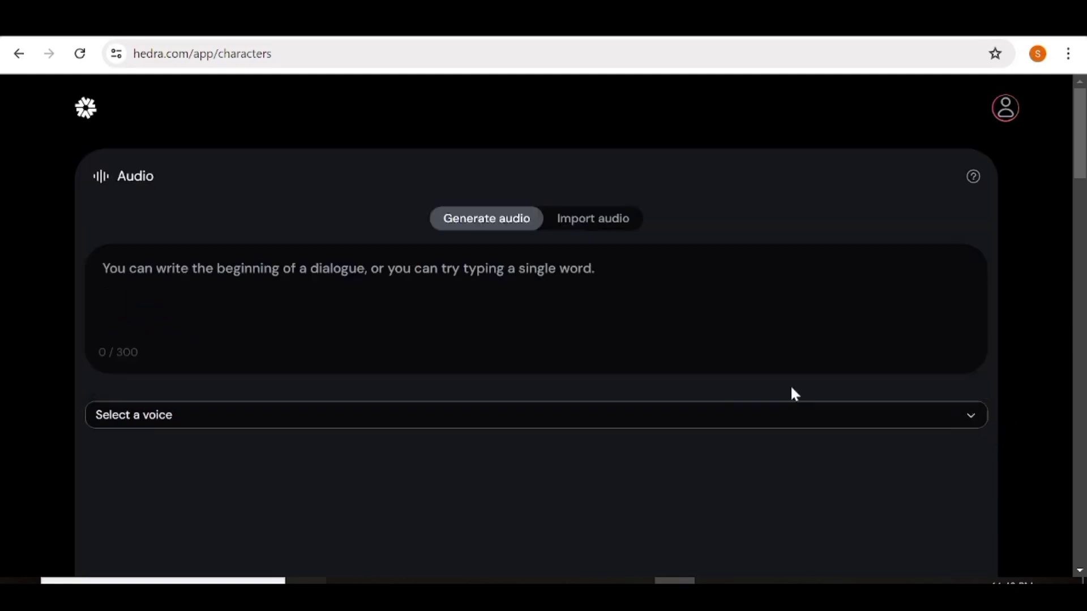
# Import Heart's Melody.mp3 from Downloads as the audio track.
pyautogui.click(590, 225)
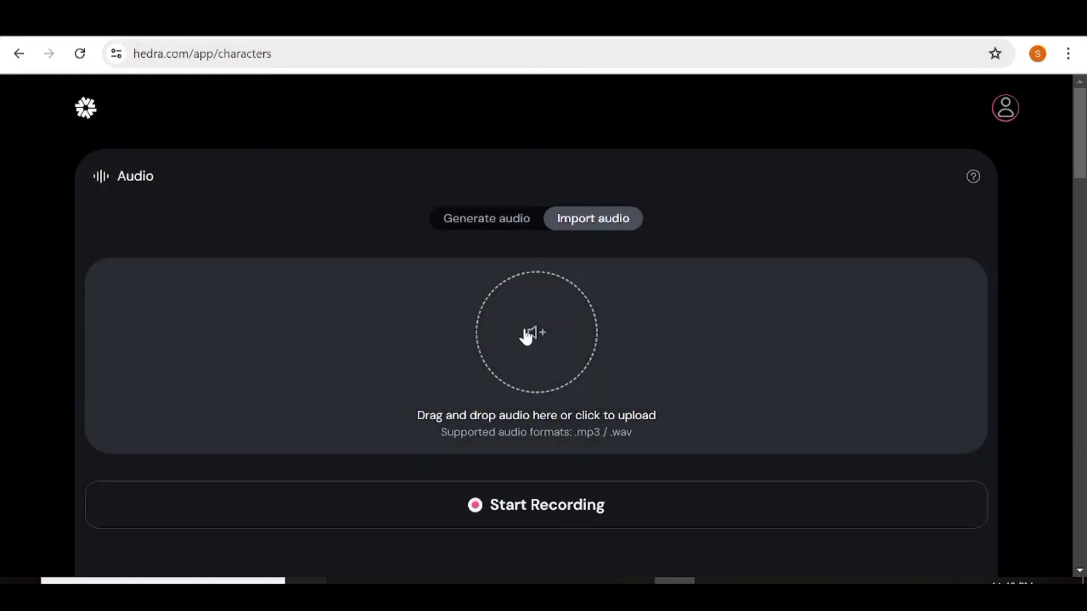
pyautogui.click(524, 328)
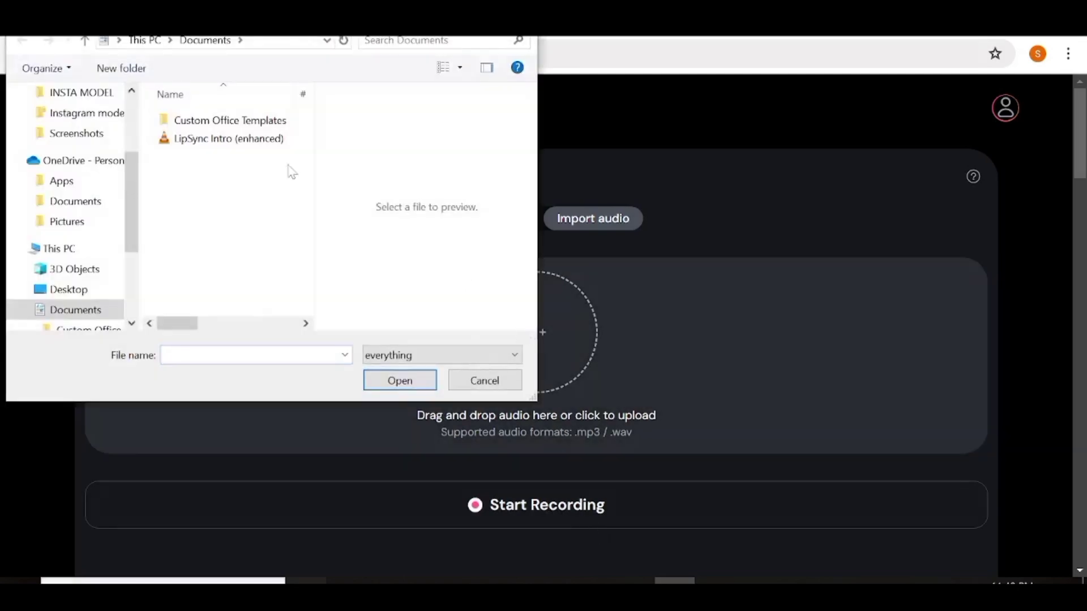
pyautogui.scroll(2, 82, 158)
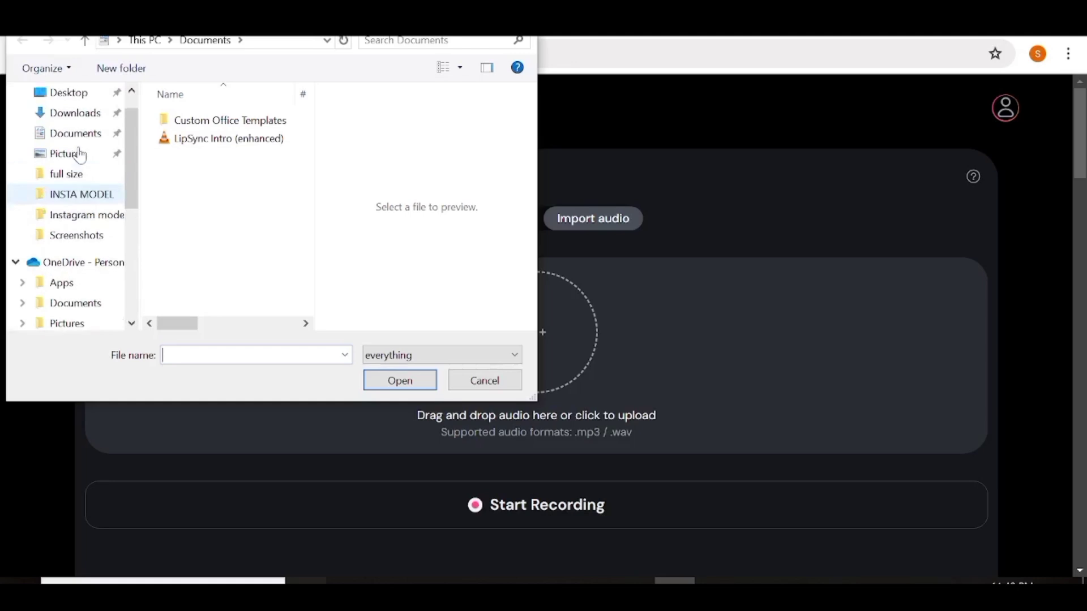
pyautogui.click(85, 114)
pyautogui.scroll(-5, 239, 137)
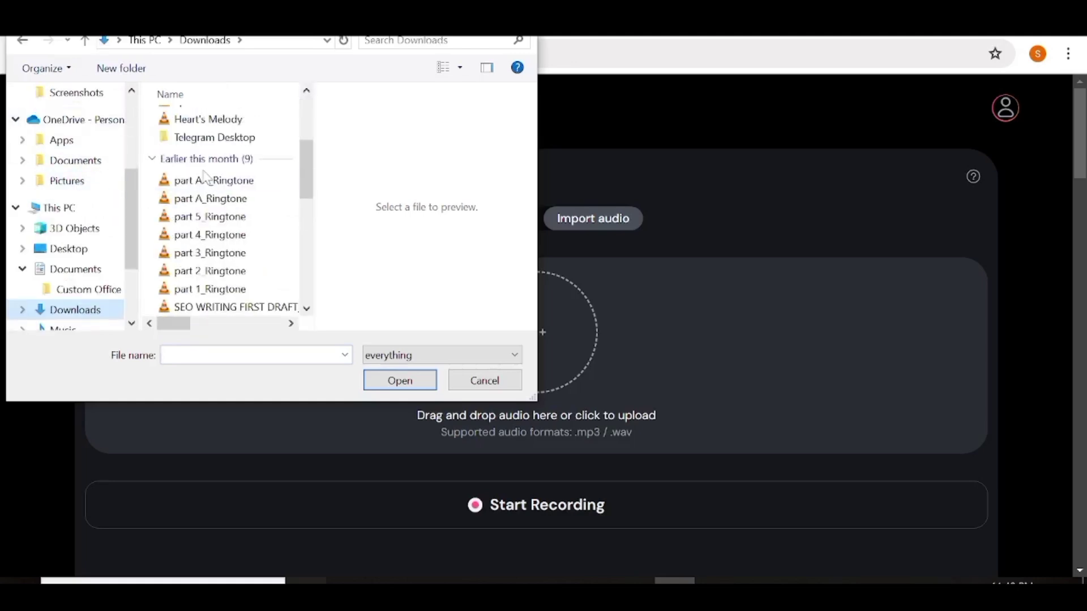
pyautogui.click(249, 119)
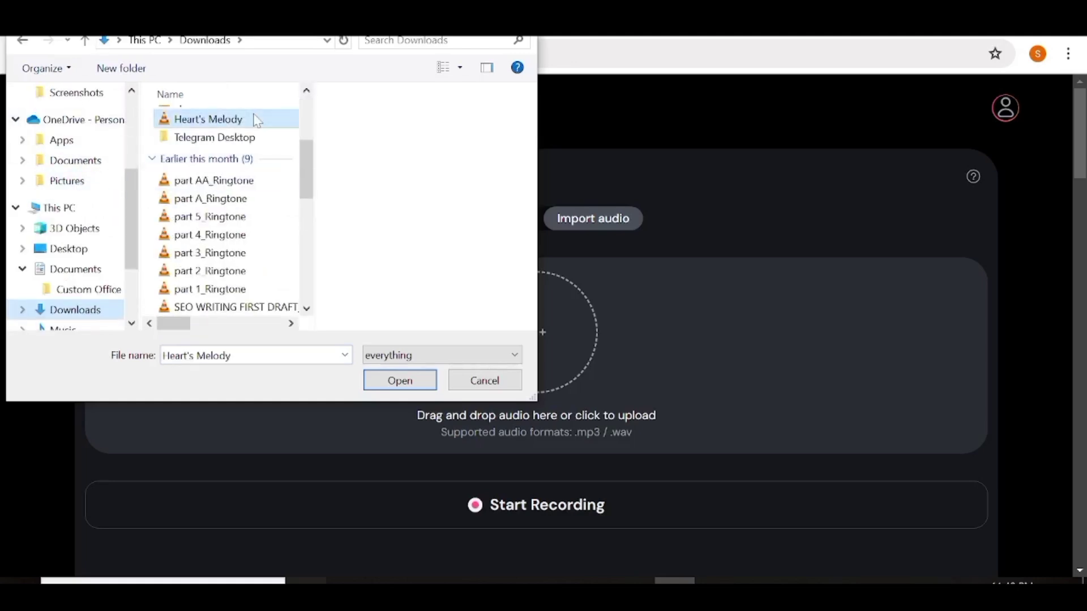
pyautogui.click(410, 382)
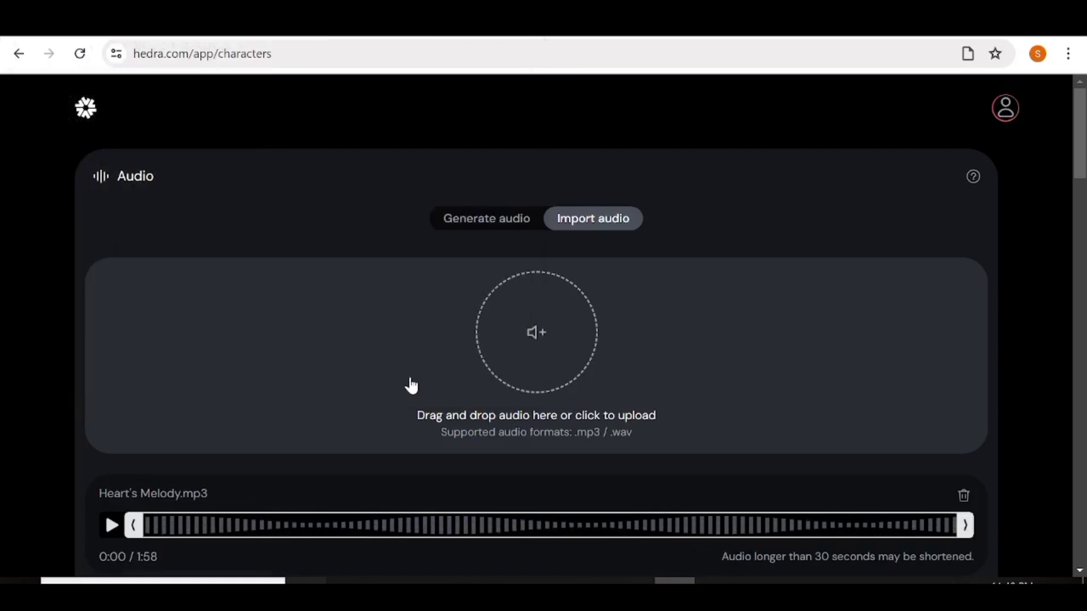
# Preview Heart's Melody and trim it to a 0:37 clip starting a few seconds in.
pyautogui.scroll(-2, 532, 398)
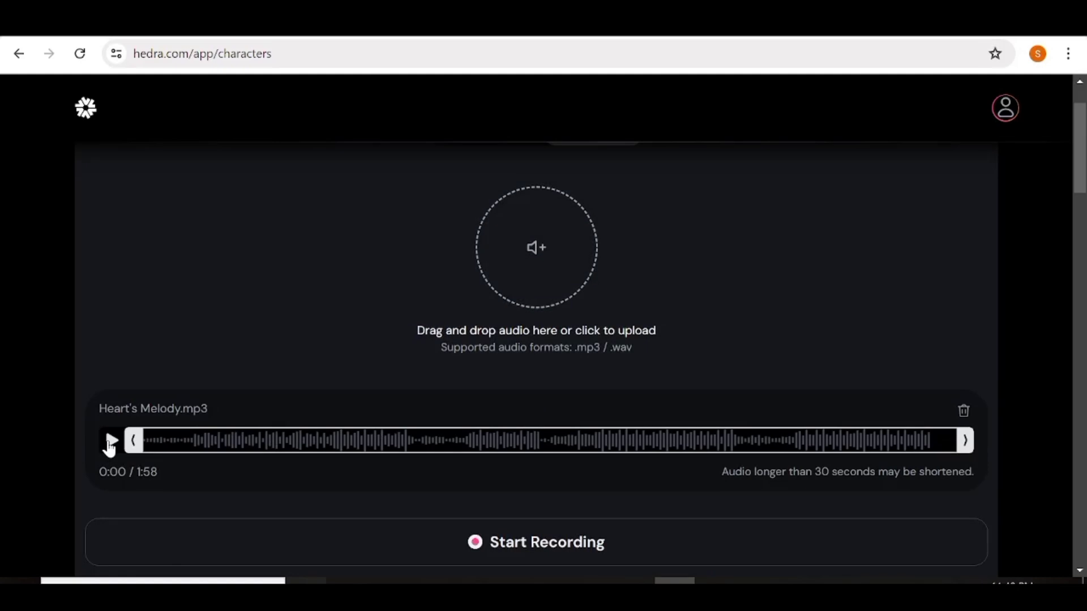
pyautogui.click(111, 442)
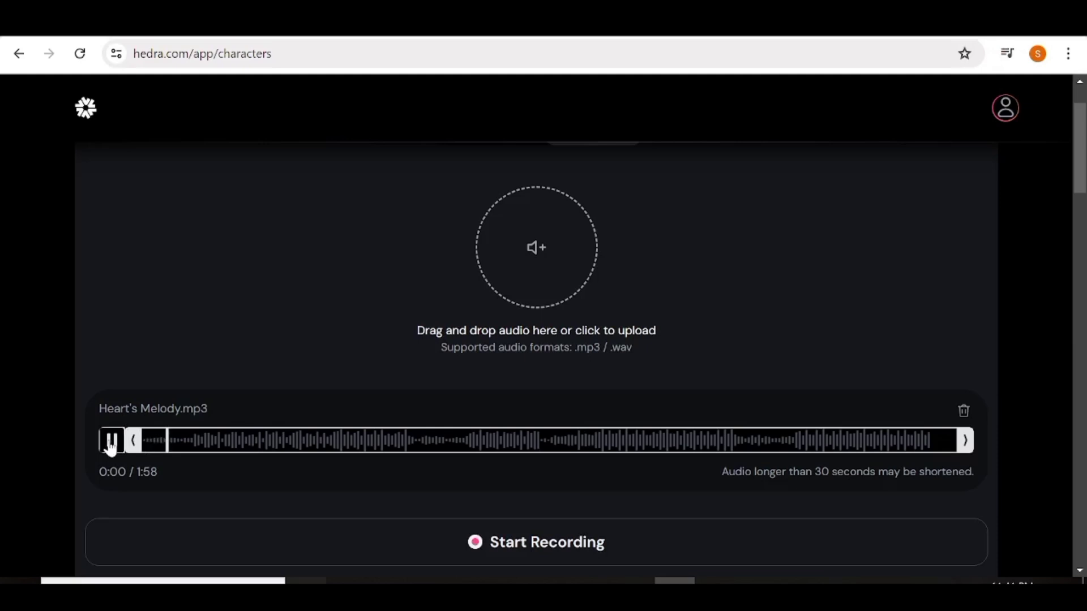
pyautogui.moveTo(965, 440); pyautogui.dragTo(372, 444)
pyautogui.moveTo(131, 444); pyautogui.dragTo(189, 445)
pyautogui.moveTo(365, 442); pyautogui.dragTo(406, 441)
pyautogui.moveTo(191, 442); pyautogui.dragTo(187, 440)
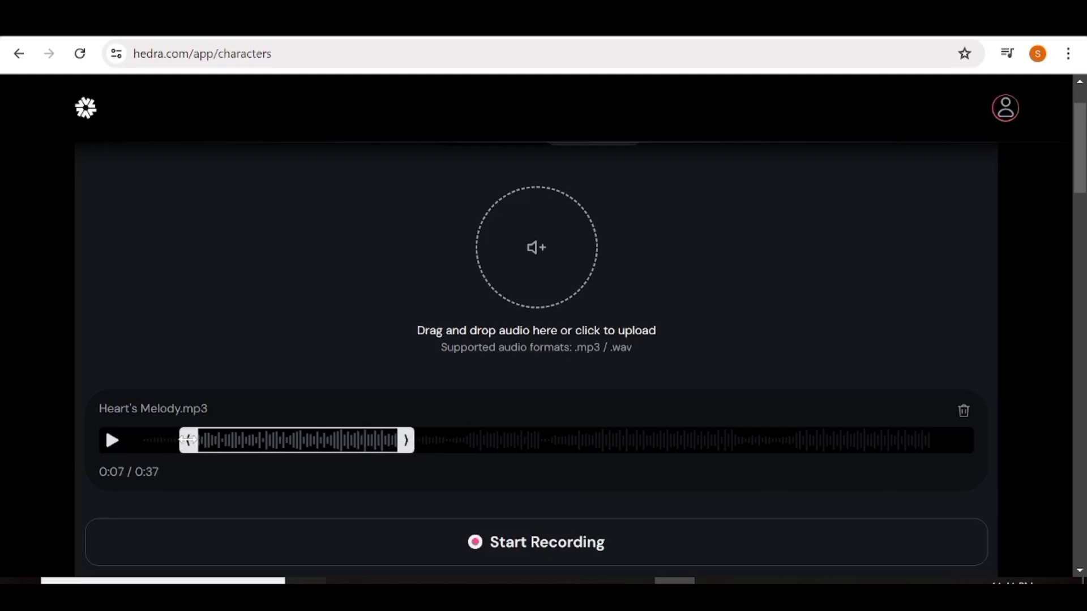
pyautogui.scroll(-7, 742, 433)
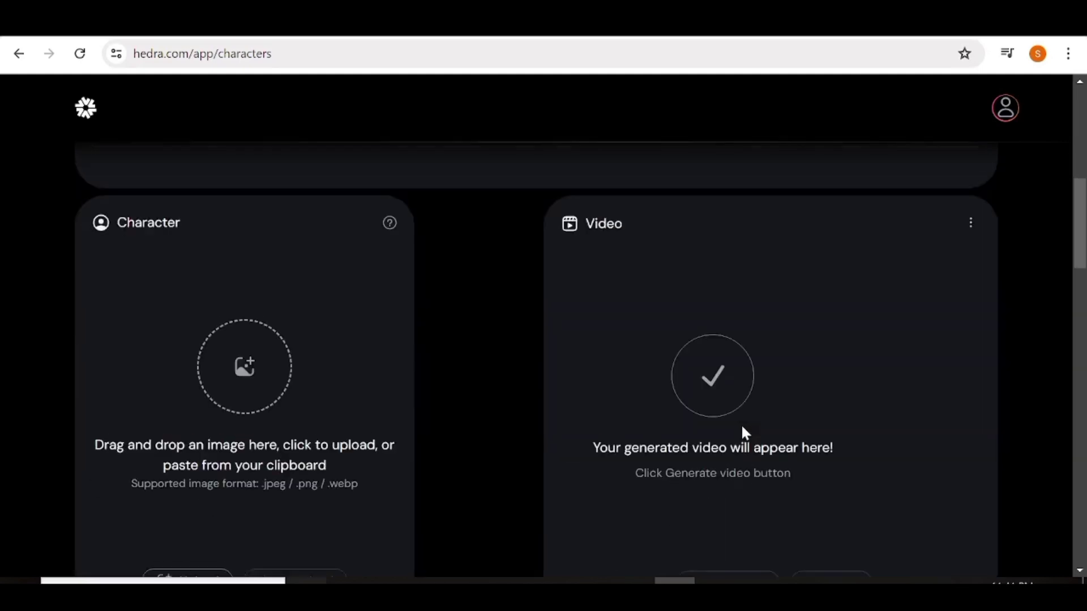
# Agree to the consent statement for uploading a character image.
pyautogui.scroll(-2, 622, 432)
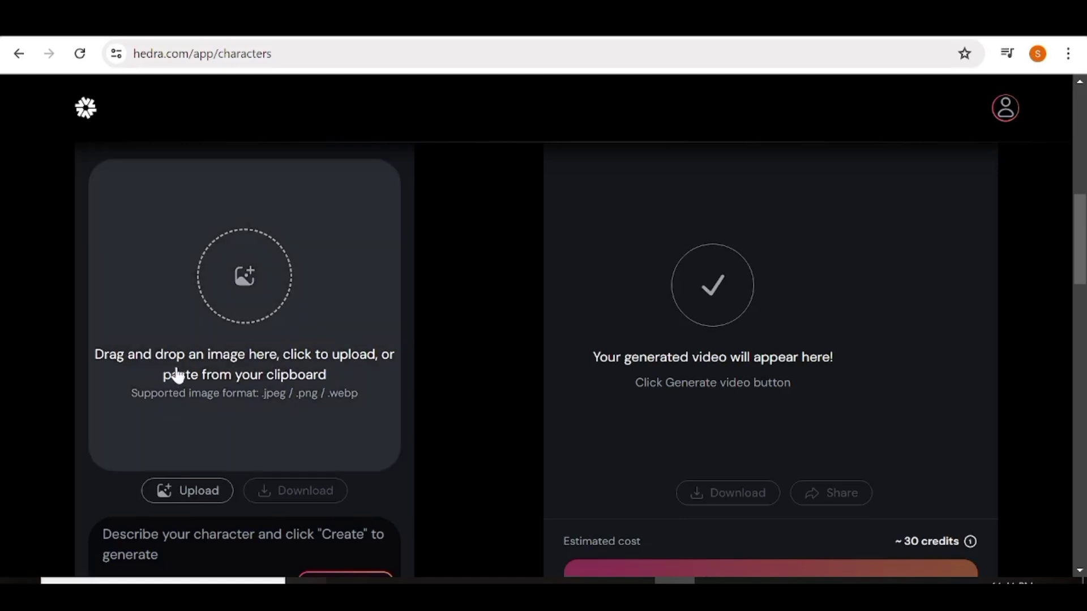
pyautogui.scroll(-2, 321, 394)
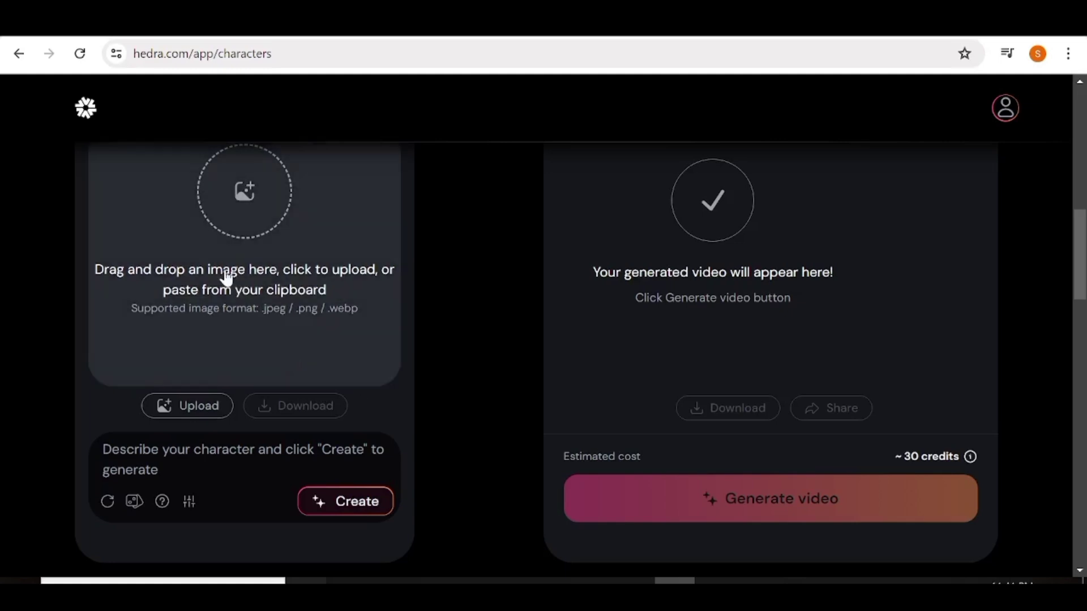
pyautogui.click(227, 275)
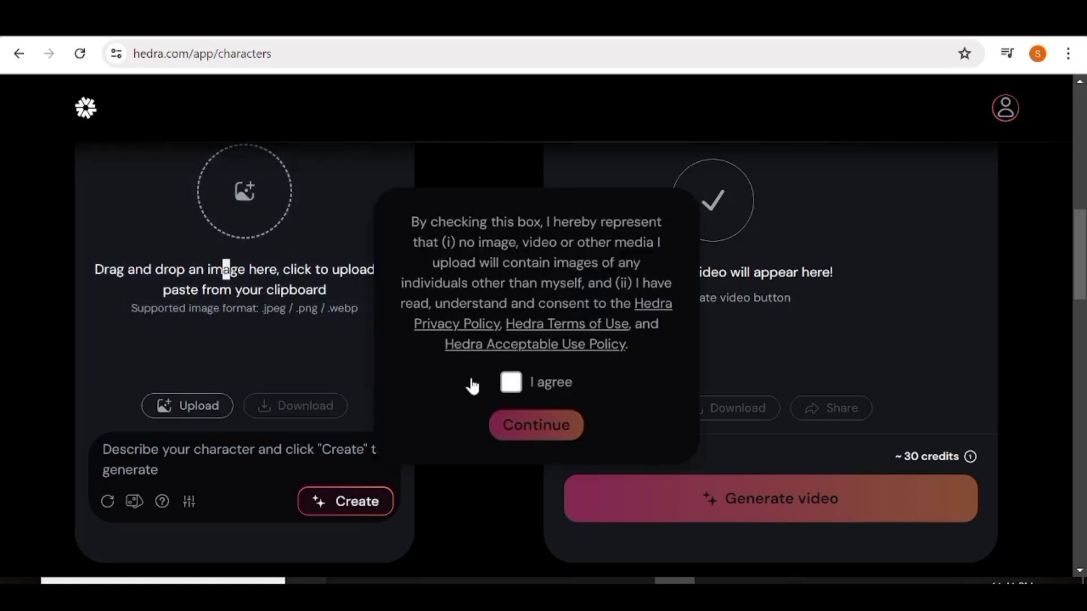
pyautogui.click(513, 385)
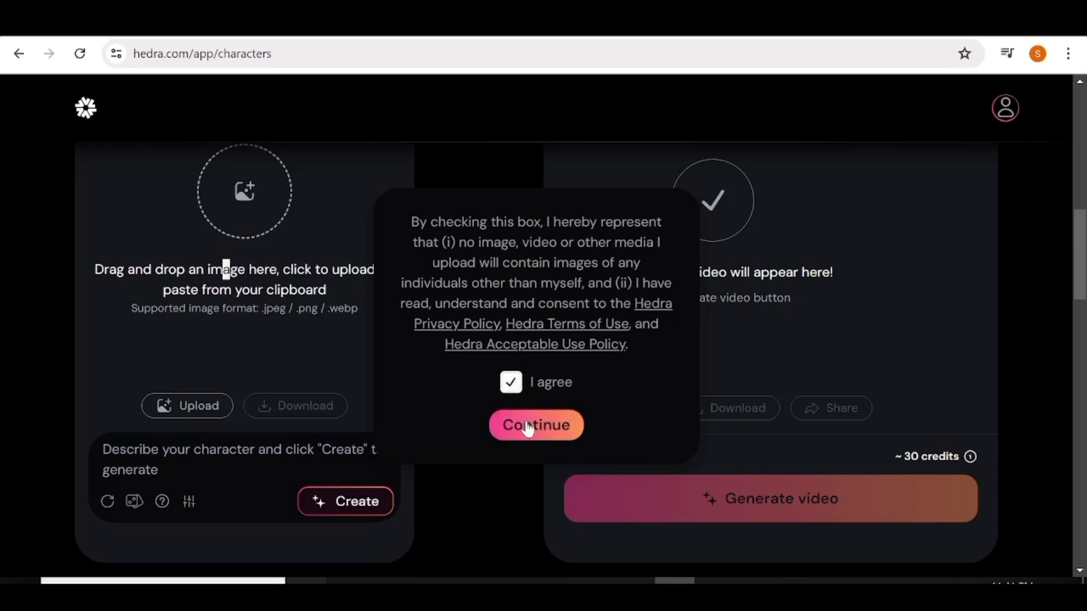
pyautogui.click(526, 425)
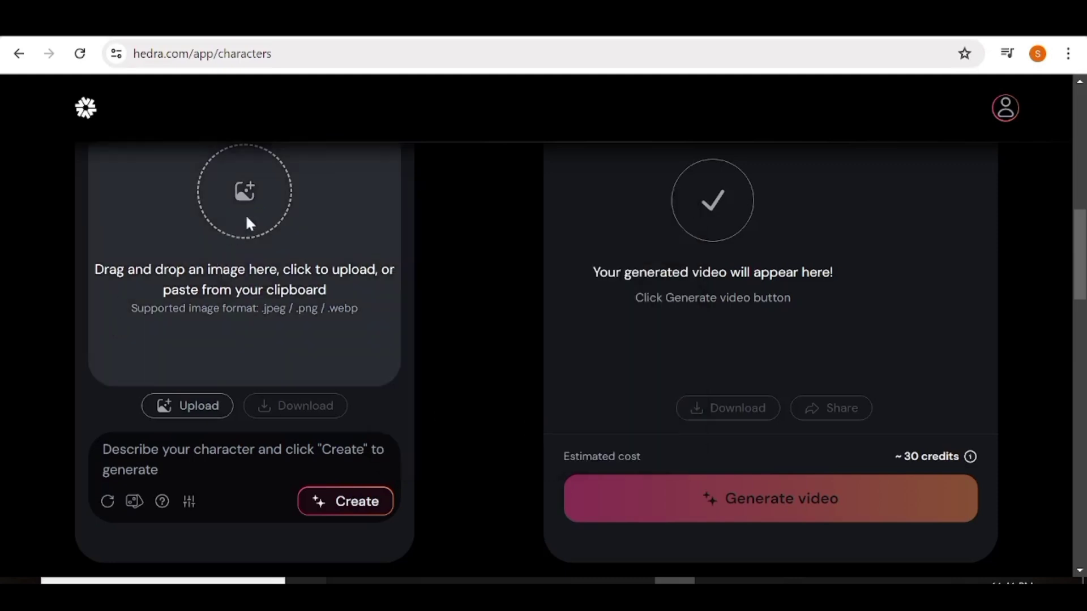
# Upload the blue-dress woman's portrait from Desktop\INSTA MODEL as the character.
pyautogui.click(246, 219)
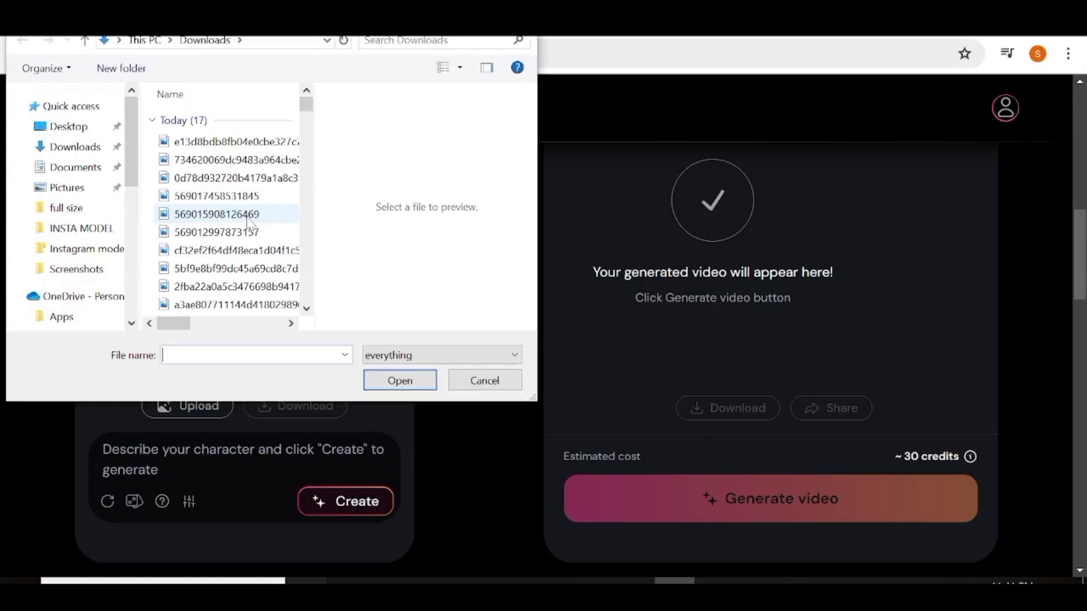
pyautogui.click(209, 249)
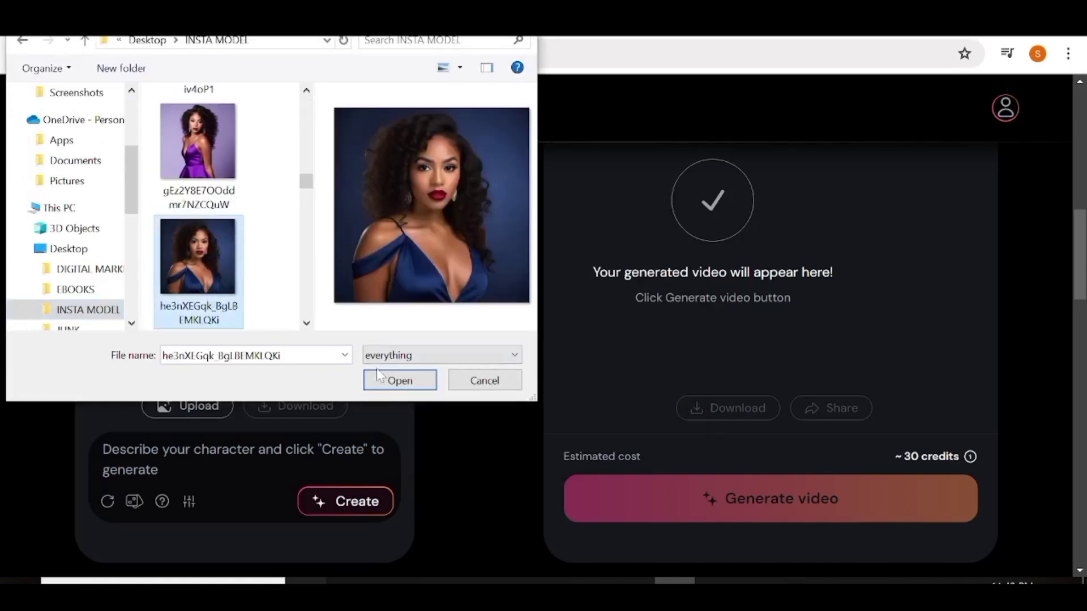
pyautogui.click(394, 380)
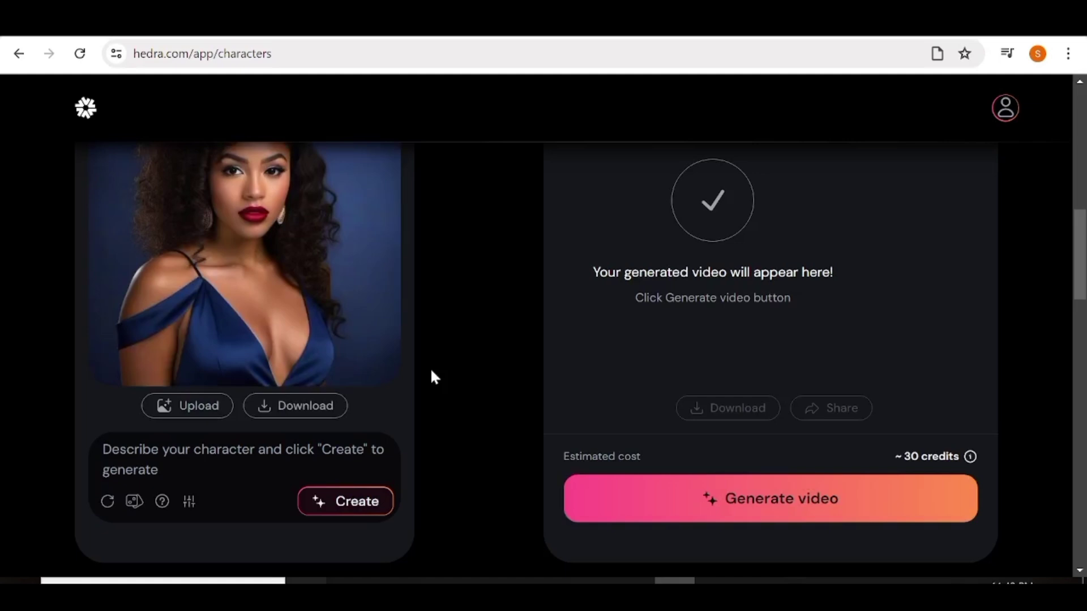
# Generate the blue-dress woman's lip-sync video and follow its progress in My Library.
pyautogui.scroll(2, 433, 376)
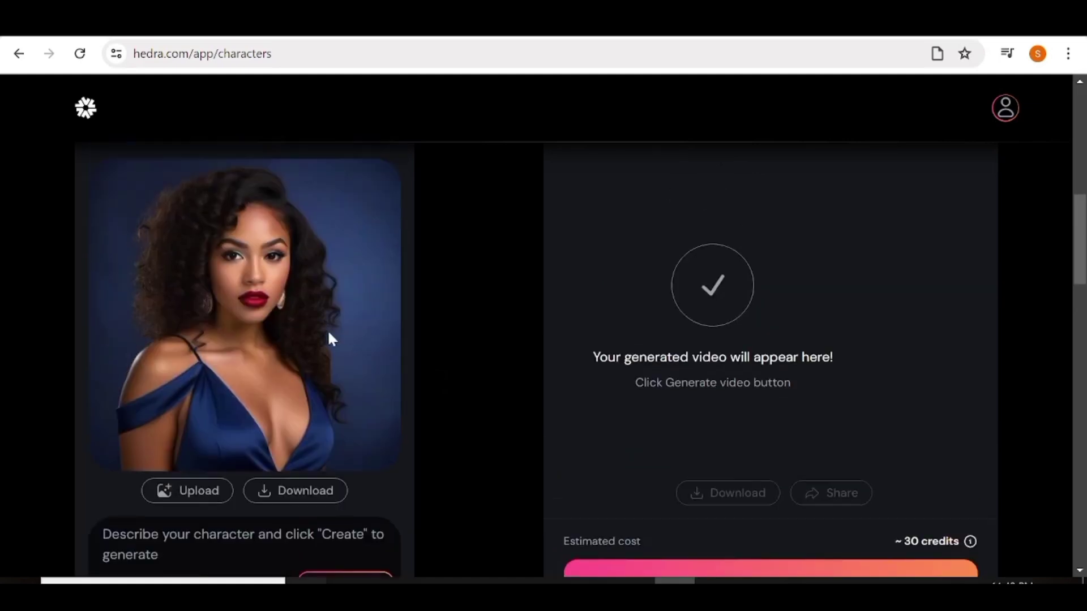
pyautogui.scroll(-2, 922, 378)
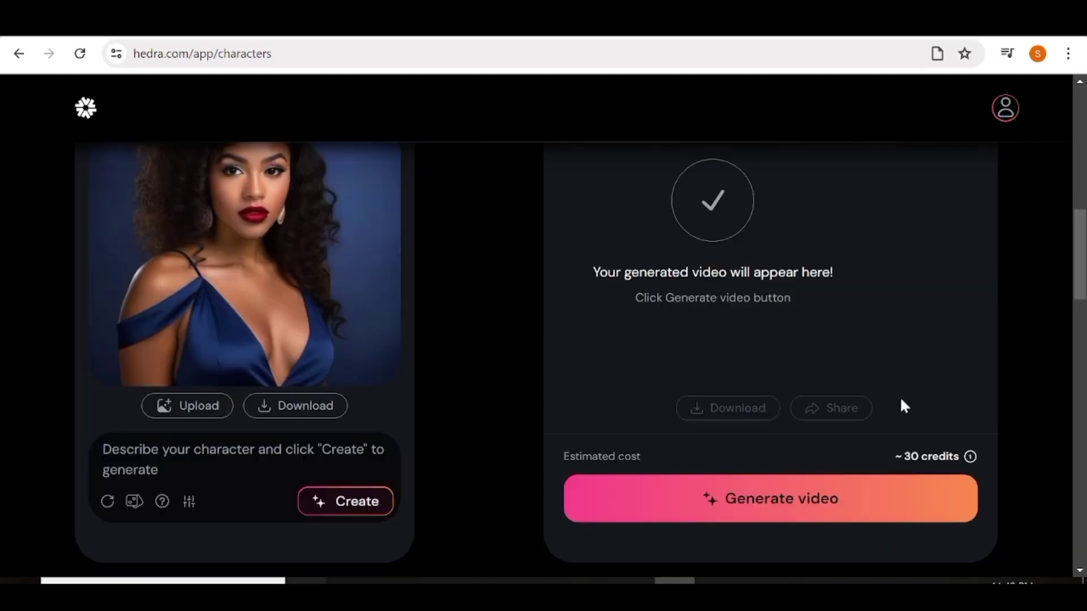
pyautogui.click(771, 509)
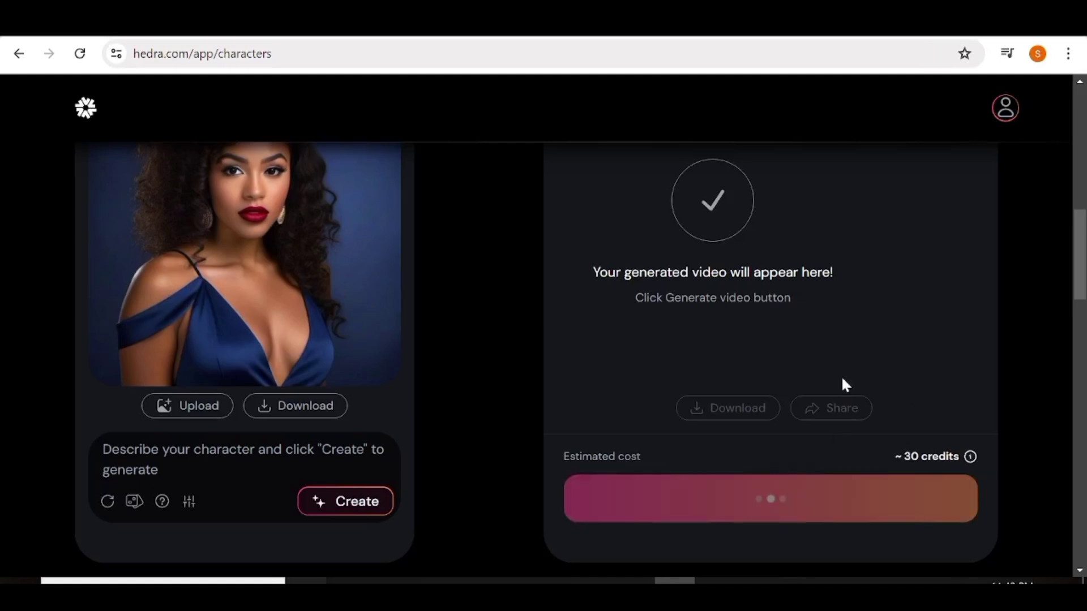
pyautogui.scroll(5, 919, 362)
pyautogui.scroll(-10, 921, 367)
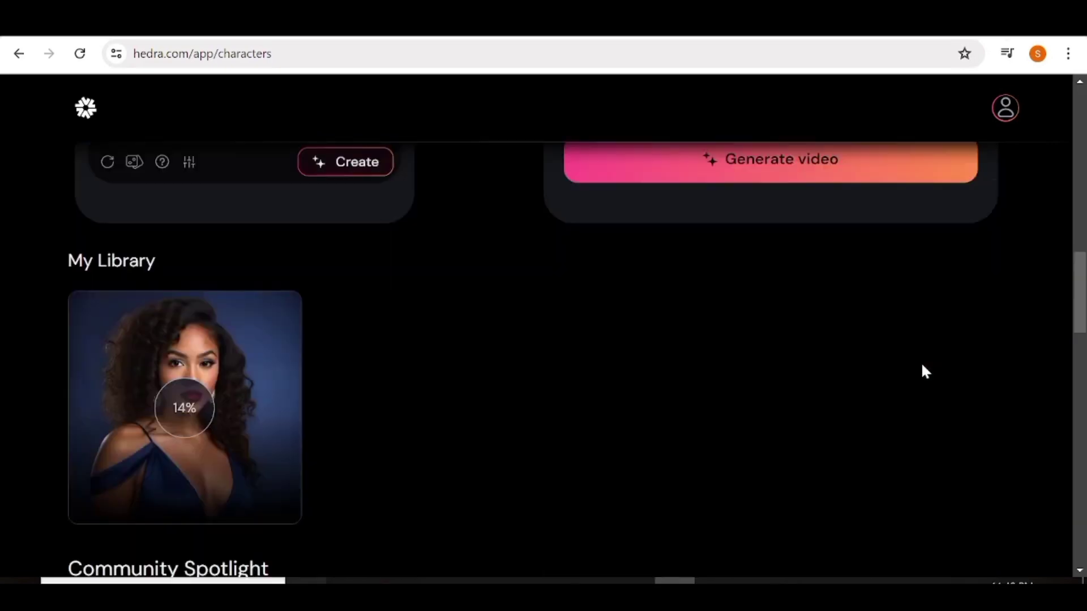
pyautogui.scroll(-3, 925, 372)
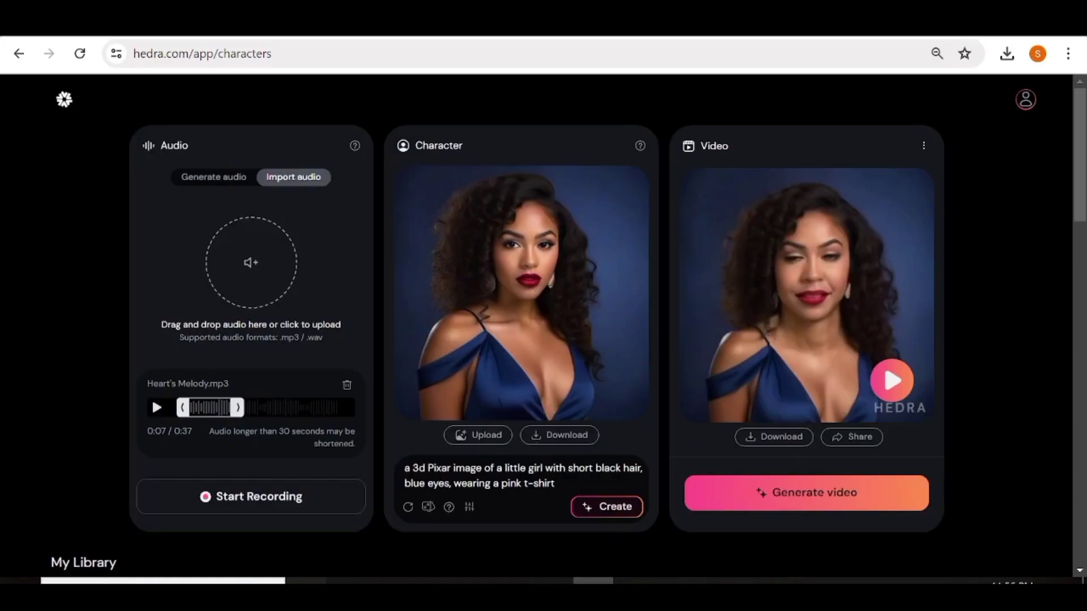
# Replace the character prompt with 'A BOY ROCKSTAR' and create the new portrait.
pyautogui.hotkey('ctrl', 'shift', 'Left')
pyautogui.hotkey('ctrl', 'shift', 'Left')
pyautogui.hotkey('ctrl', 'shift', 'Left')
pyautogui.hotkey('ctrl', 'shift', 'Left')
pyautogui.hotkey('ctrl', 'shift', 'Left')
pyautogui.hotkey('ctrl', 'shift', 'Left')
pyautogui.hotkey('ctrl', 'shift', 'Left')
pyautogui.hotkey('ctrl', 'shift', 'Left')
pyautogui.hotkey('ctrl', 'shift', 'Left')
pyautogui.hotkey('ctrl', 'shift', 'Left')
pyautogui.hotkey('ctrl', 'shift', 'Left')
pyautogui.hotkey('ctrl', 'shift', 'Left')
pyautogui.hotkey('ctrl', 'shift', 'Left')
pyautogui.hotkey('ctrl', 'shift', 'Left')
pyautogui.hotkey('ctrl', 'shift', 'Left')
pyautogui.hotkey('ctrl', 'shift', 'Left')
pyautogui.hotkey('ctrl', 'shift', 'Left')
pyautogui.hotkey('ctrl', 'shift', 'Left')
pyautogui.hotkey('ctrl', 'shift', 'Left')
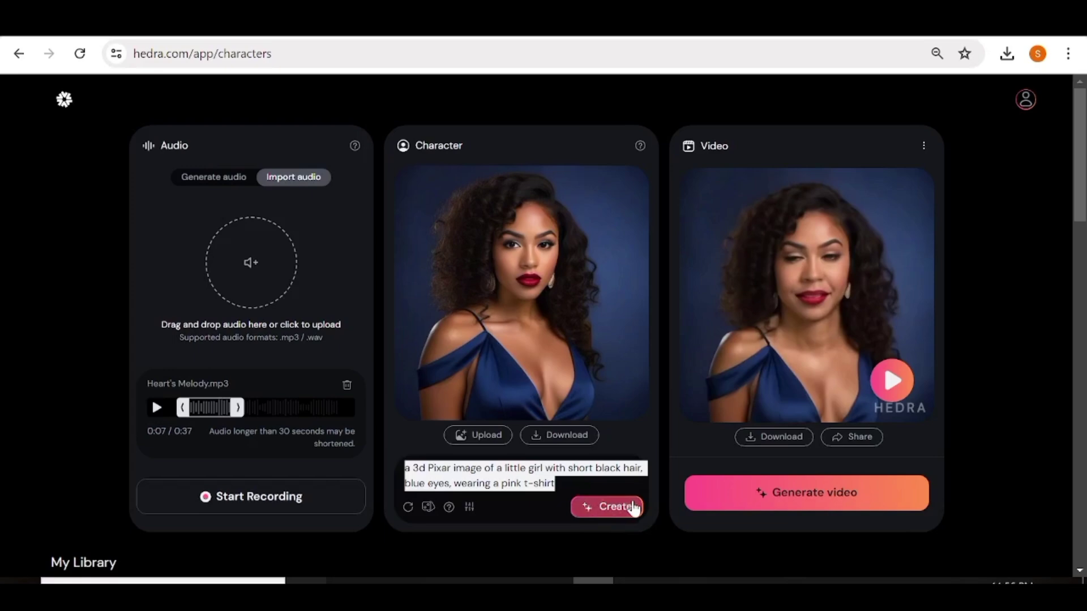
pyautogui.write('A BOY ROCKSTAR')
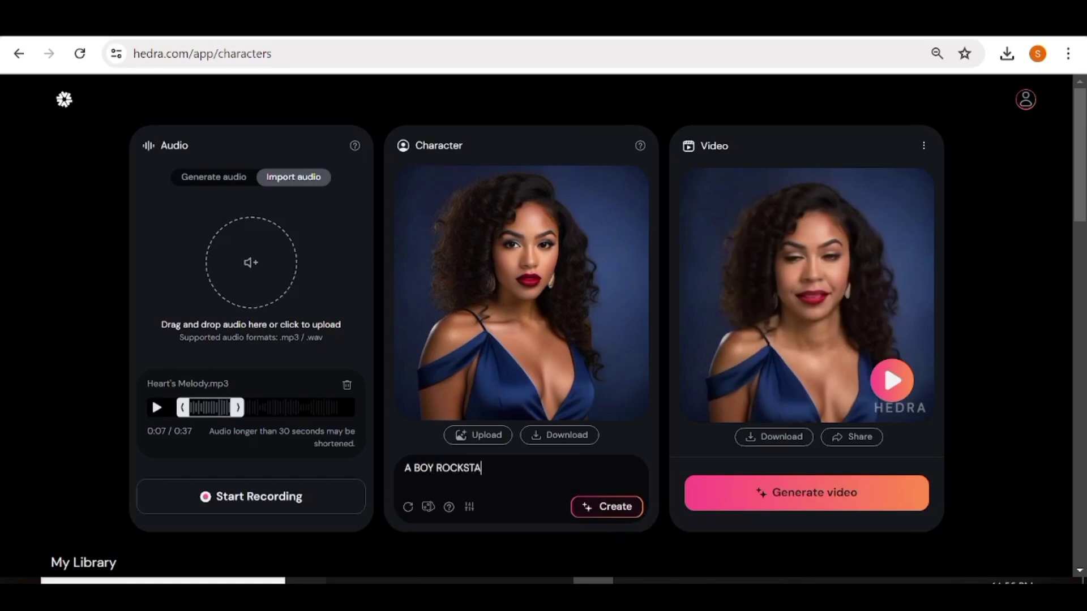
pyautogui.click(622, 508)
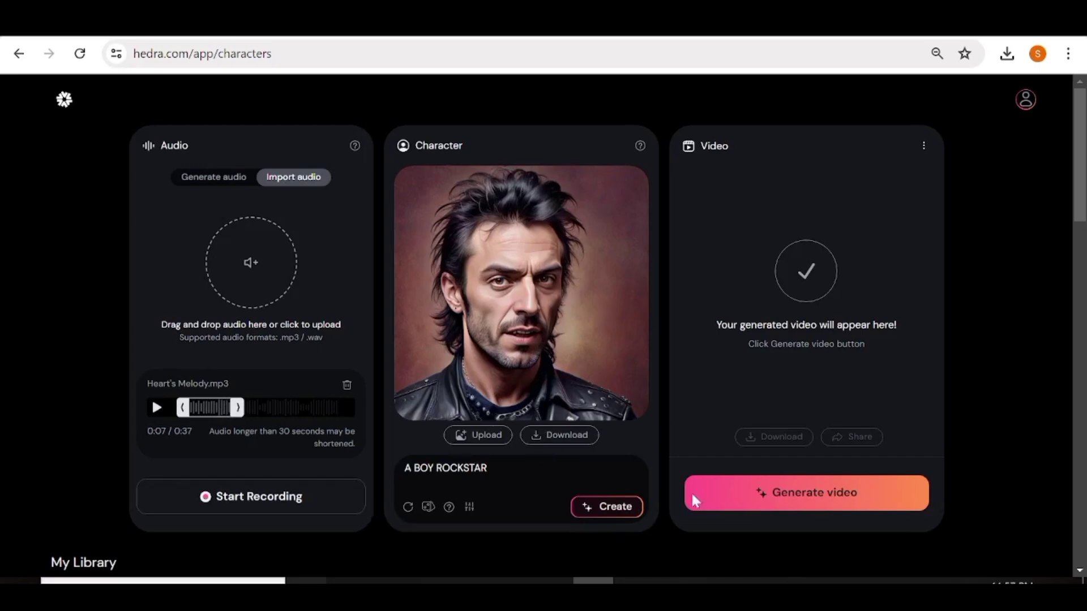
# Generate the rockstar's lip-sync video and play the finished clip.
pyautogui.click(798, 493)
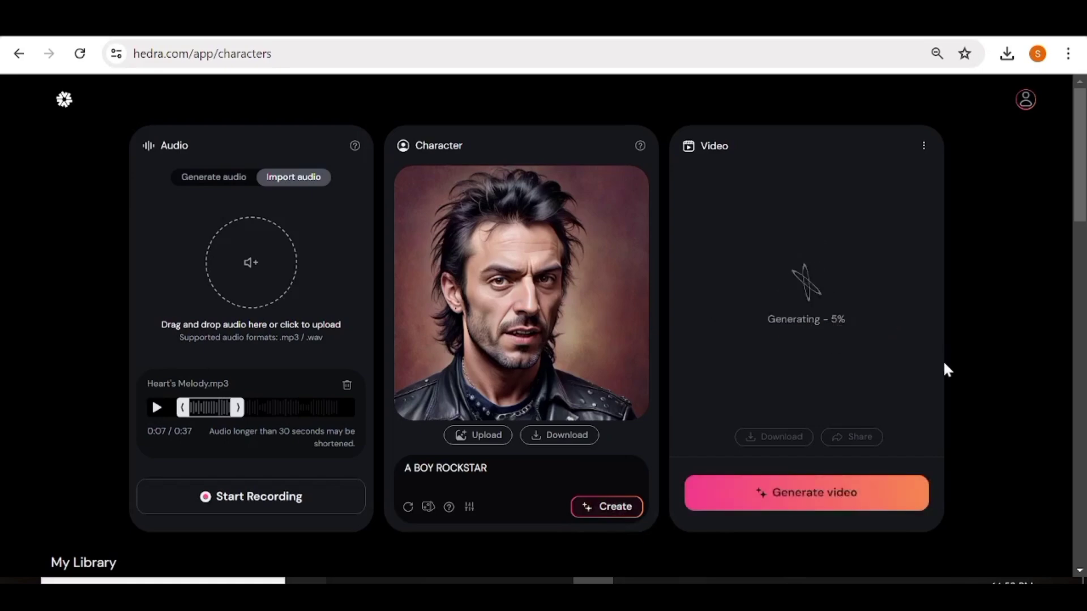
pyautogui.scroll(-5, 943, 367)
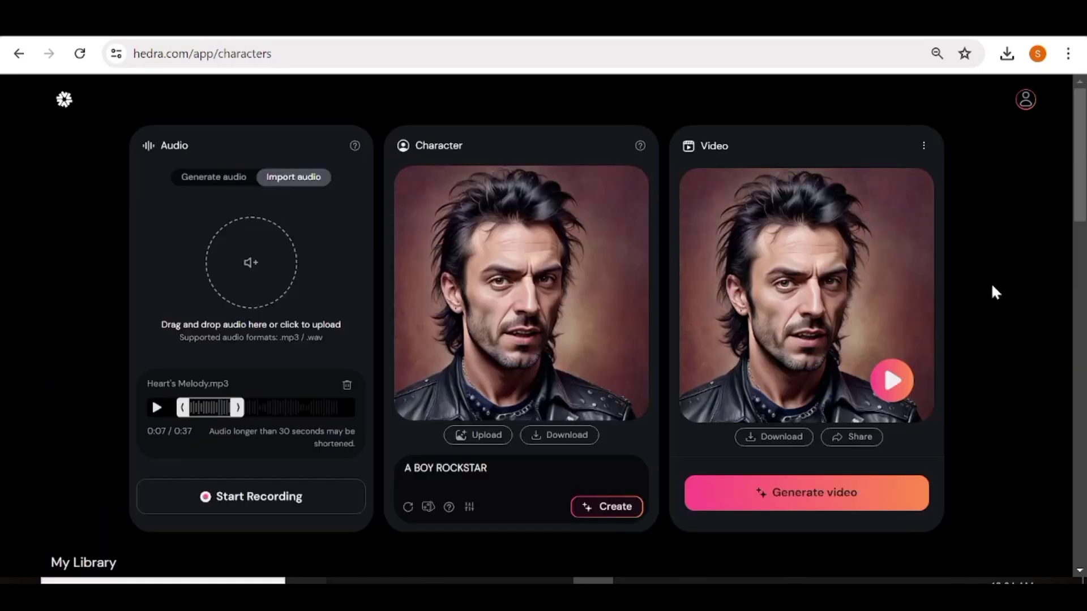
pyautogui.click(891, 380)
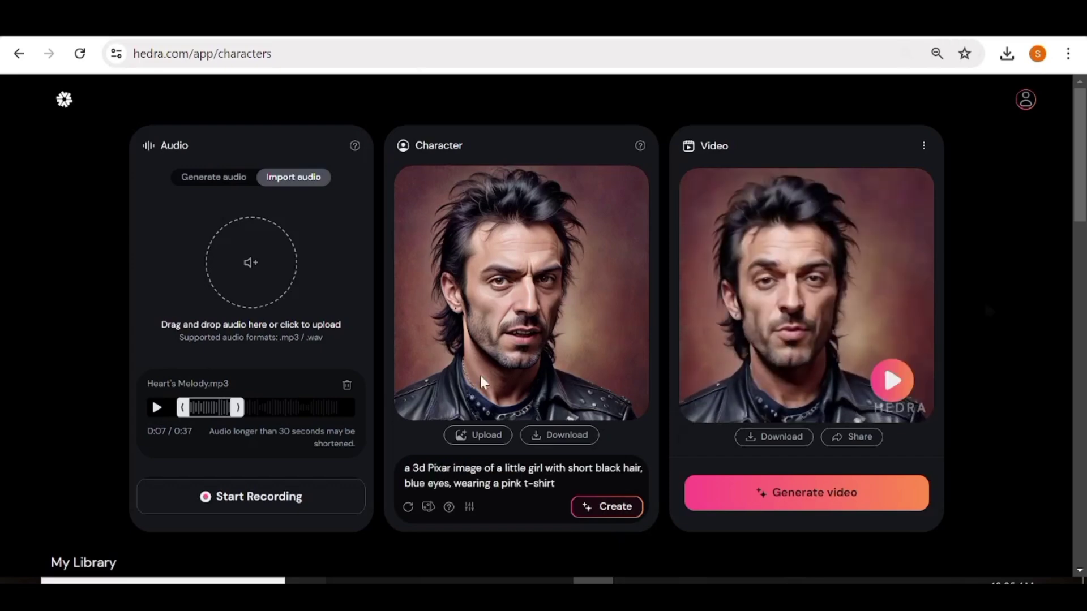
# Create the 3D Pixar short-haired girl in a pink t-shirt, generate her lip-sync video and play it.
pyautogui.click(607, 507)
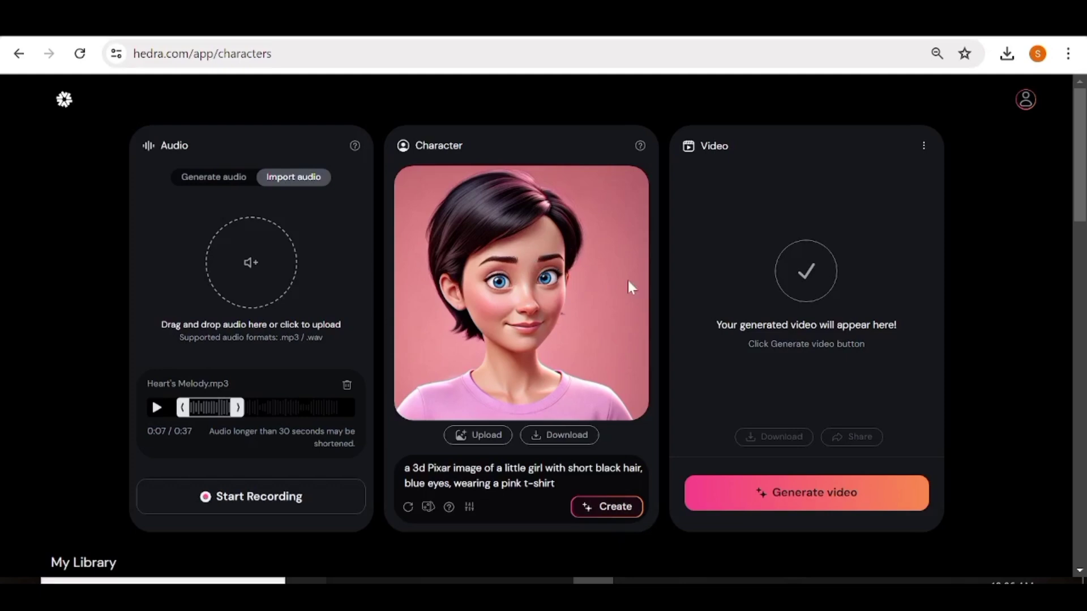
pyautogui.click(850, 496)
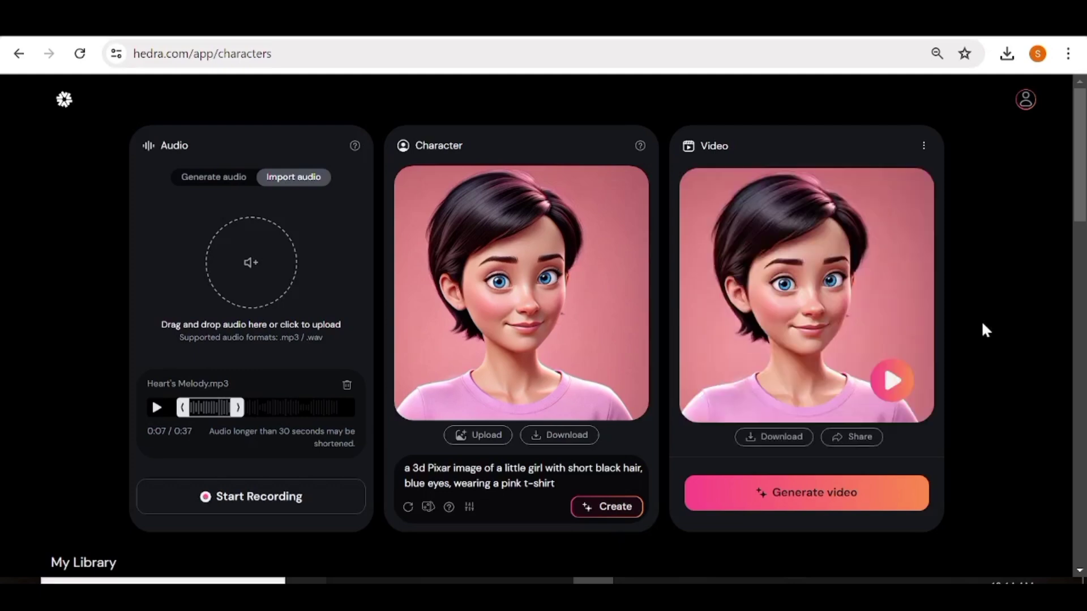
pyautogui.click(892, 380)
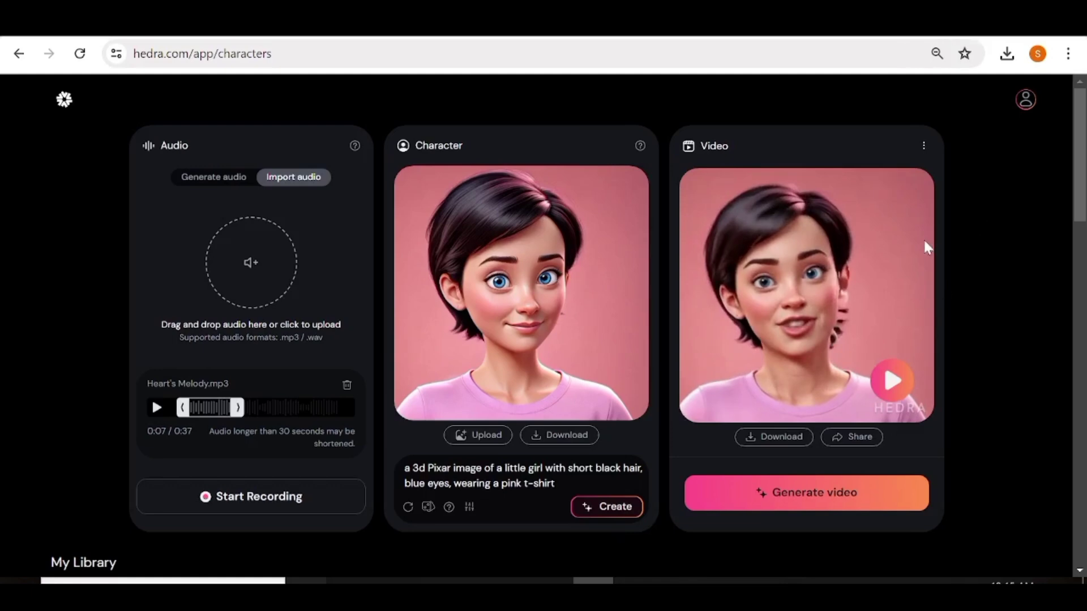
# Download the blue-dress woman's finished video from its options menu in My Library.
pyautogui.scroll(-4, 923, 239)
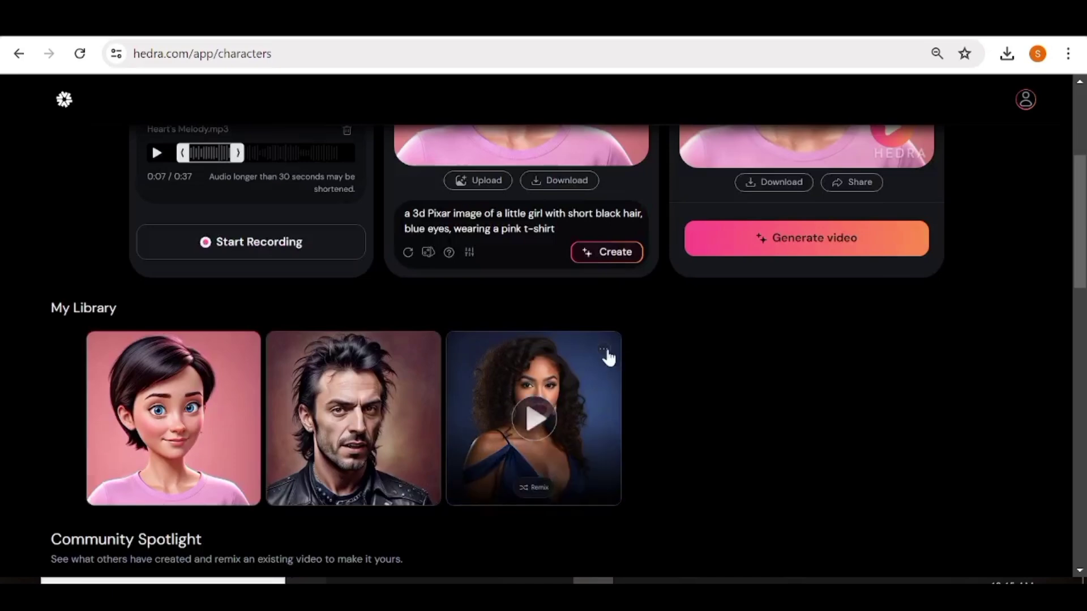
pyautogui.click(604, 351)
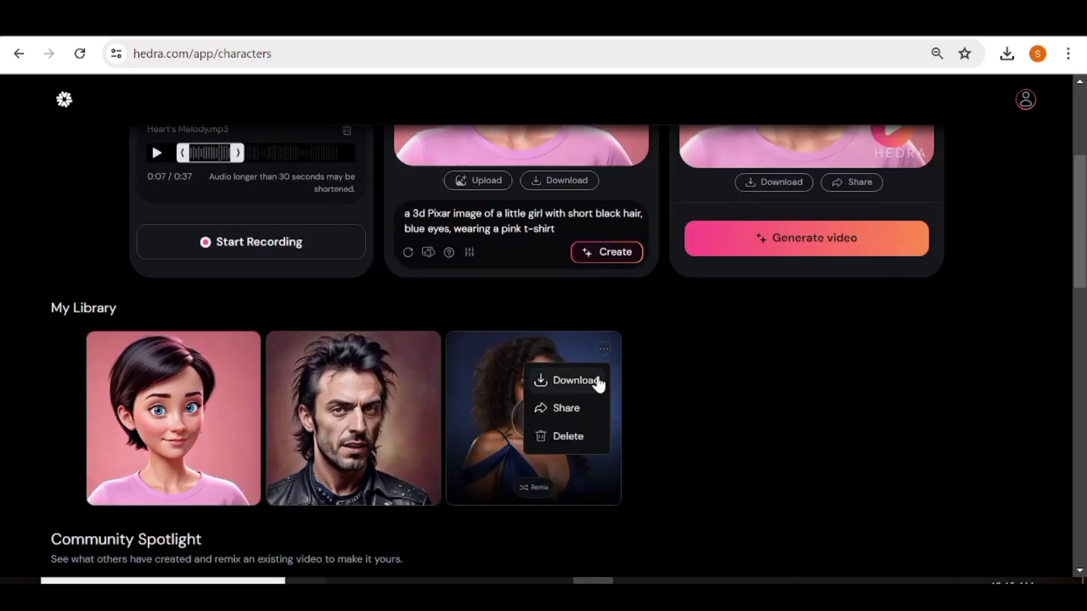
pyautogui.click(730, 470)
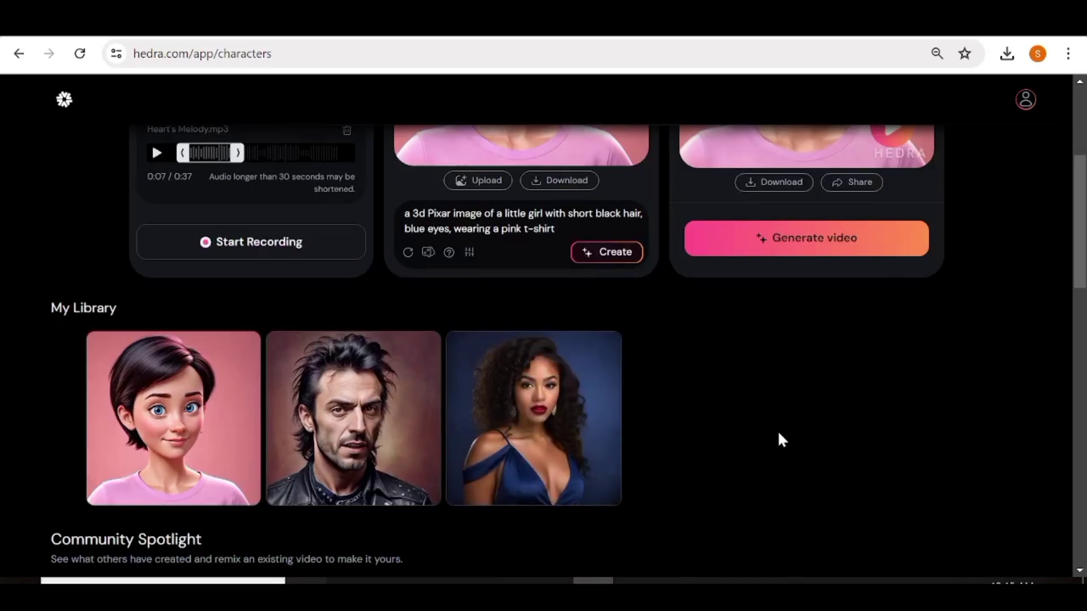
pyautogui.moveTo(417, 354)
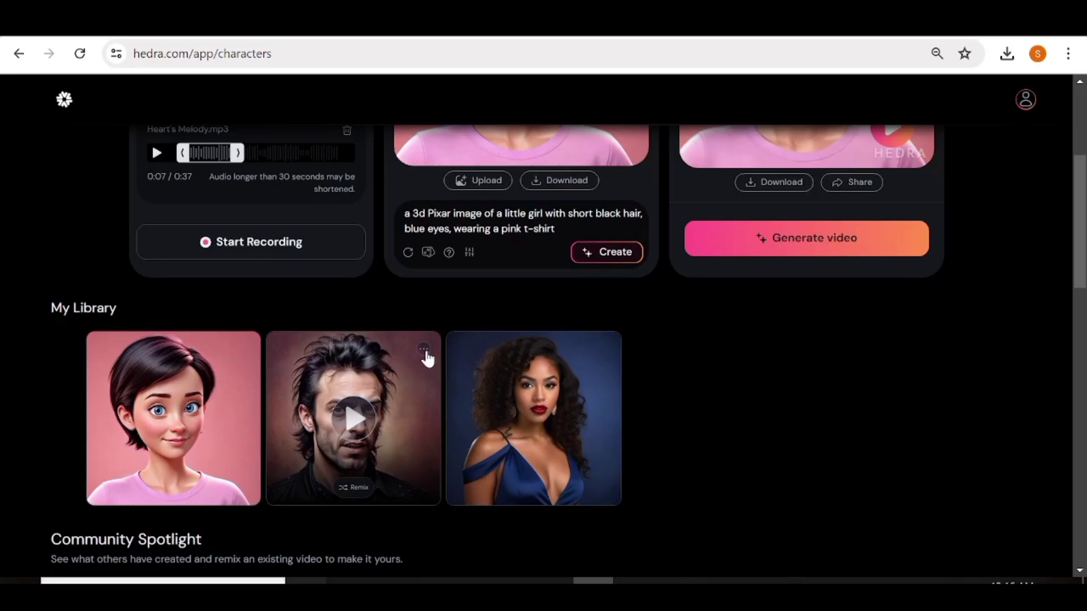
# Preview a Community Spotlight video, then load the powdered-wig man's video for remixing.
pyautogui.scroll(-8, 427, 358)
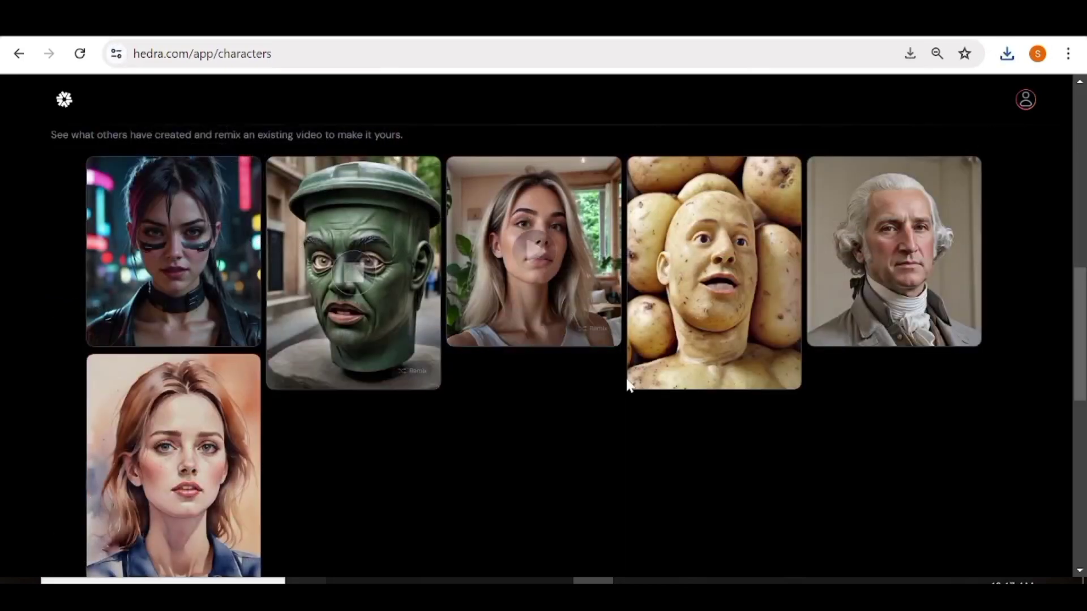
pyautogui.click(536, 252)
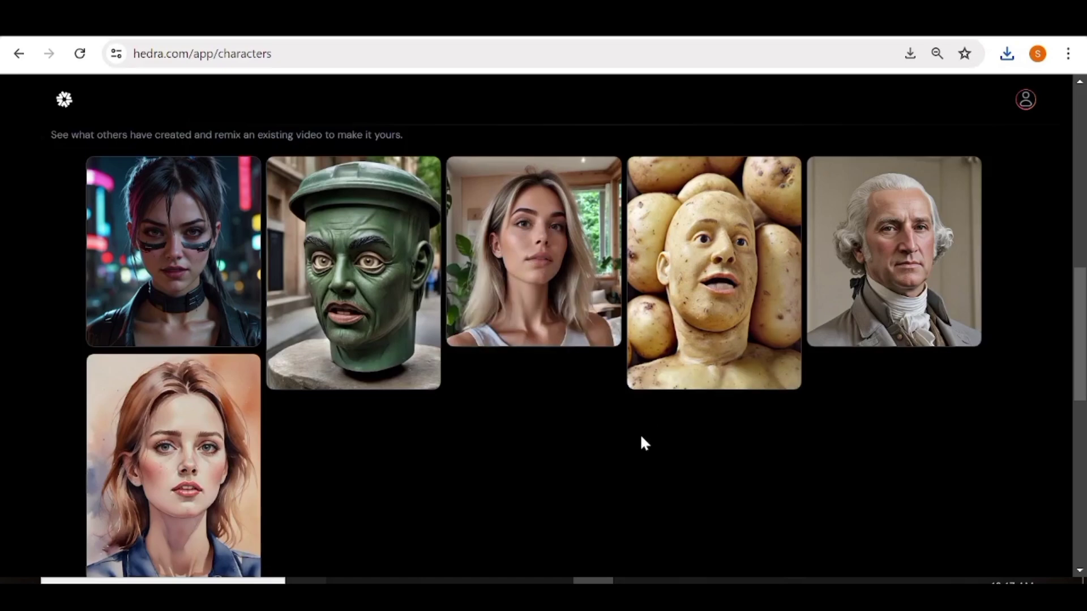
pyautogui.moveTo(570, 240)
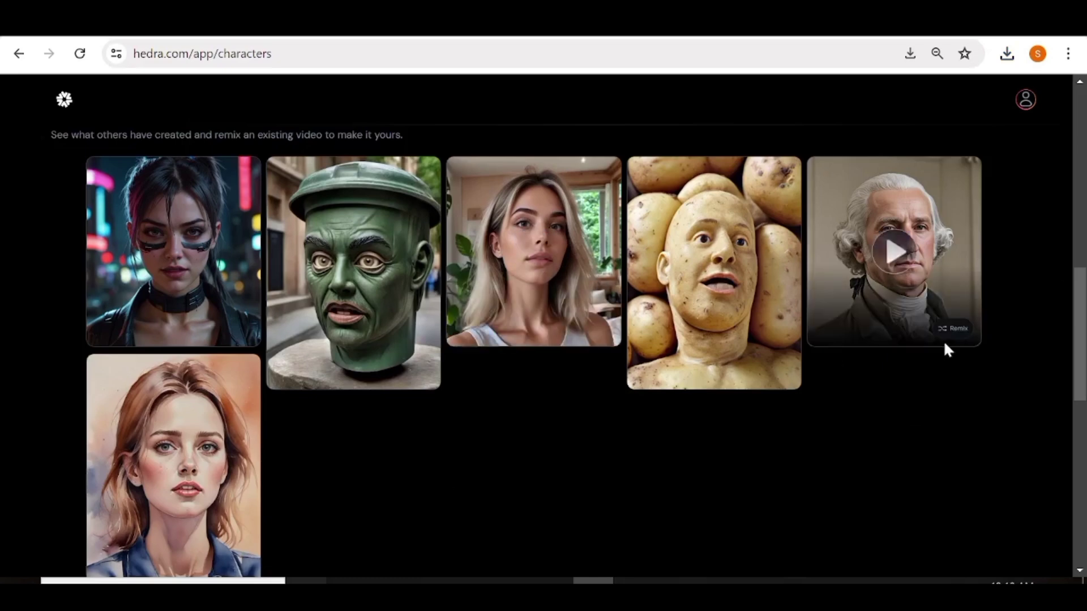
pyautogui.click(961, 334)
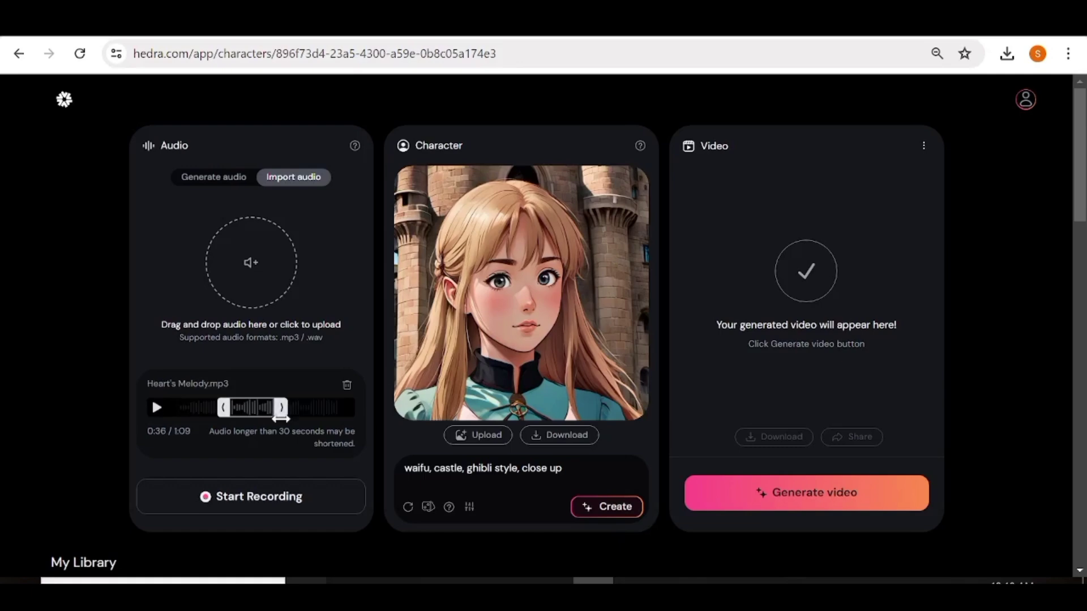
# Trim Heart's Melody.mp3 to a shorter section, generate the castle girl's lip-sync video and play it.
pyautogui.moveTo(287, 414); pyautogui.dragTo(275, 421)
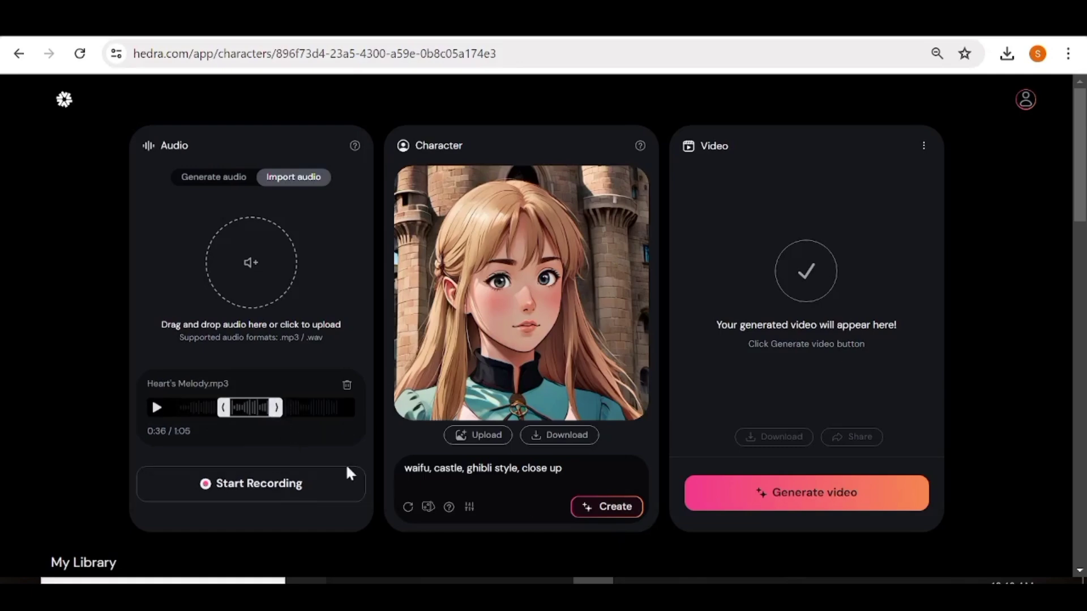
pyautogui.click(810, 497)
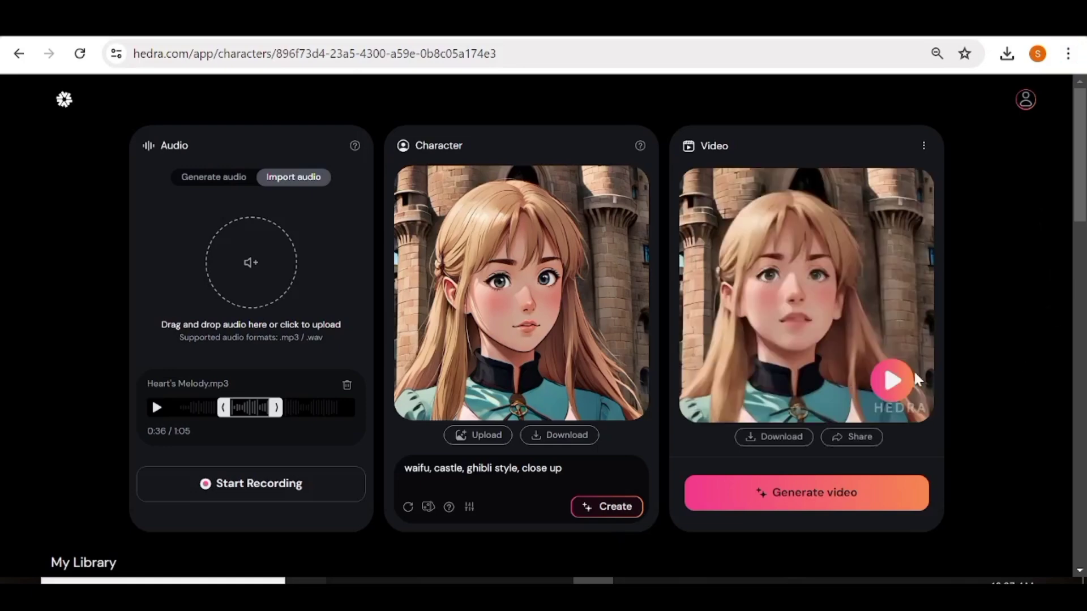
pyautogui.click(891, 381)
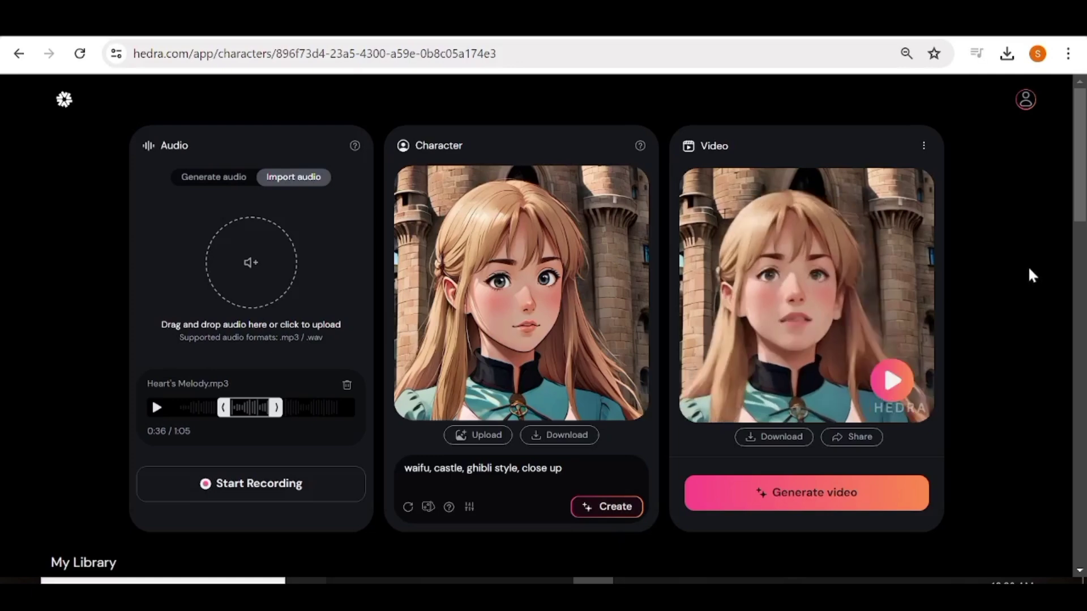
# Scroll down to My Library showing the four finished character videos.
pyautogui.click(562, 468)
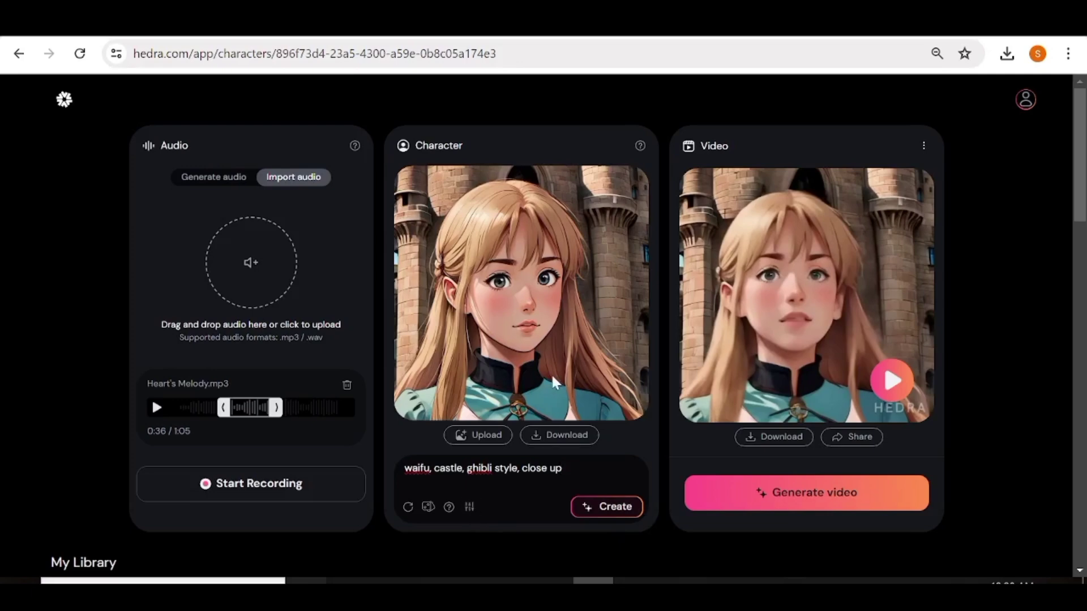
pyautogui.scroll(-5, 553, 380)
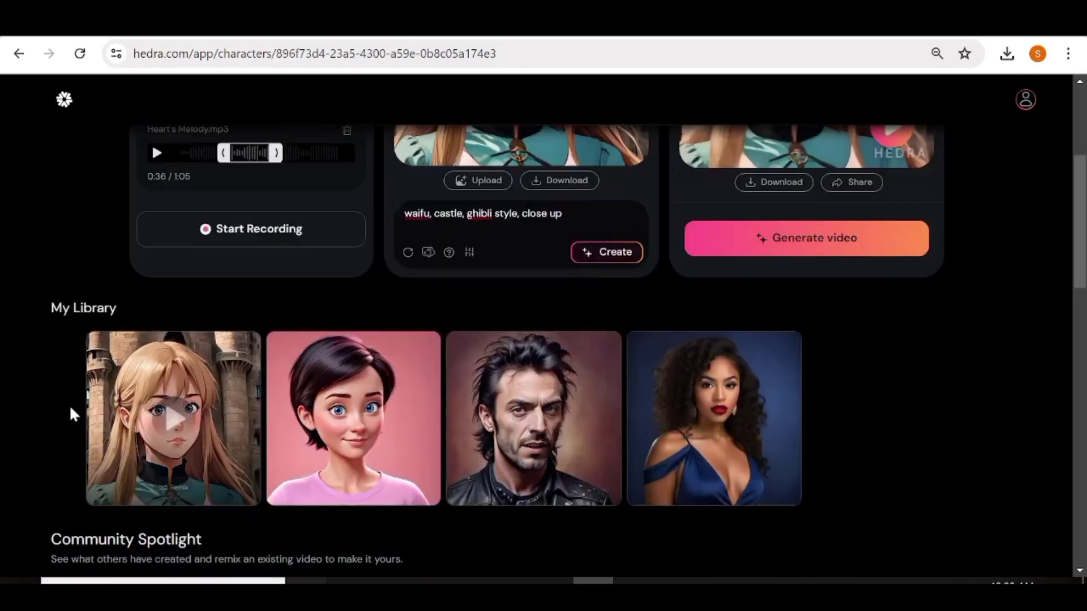